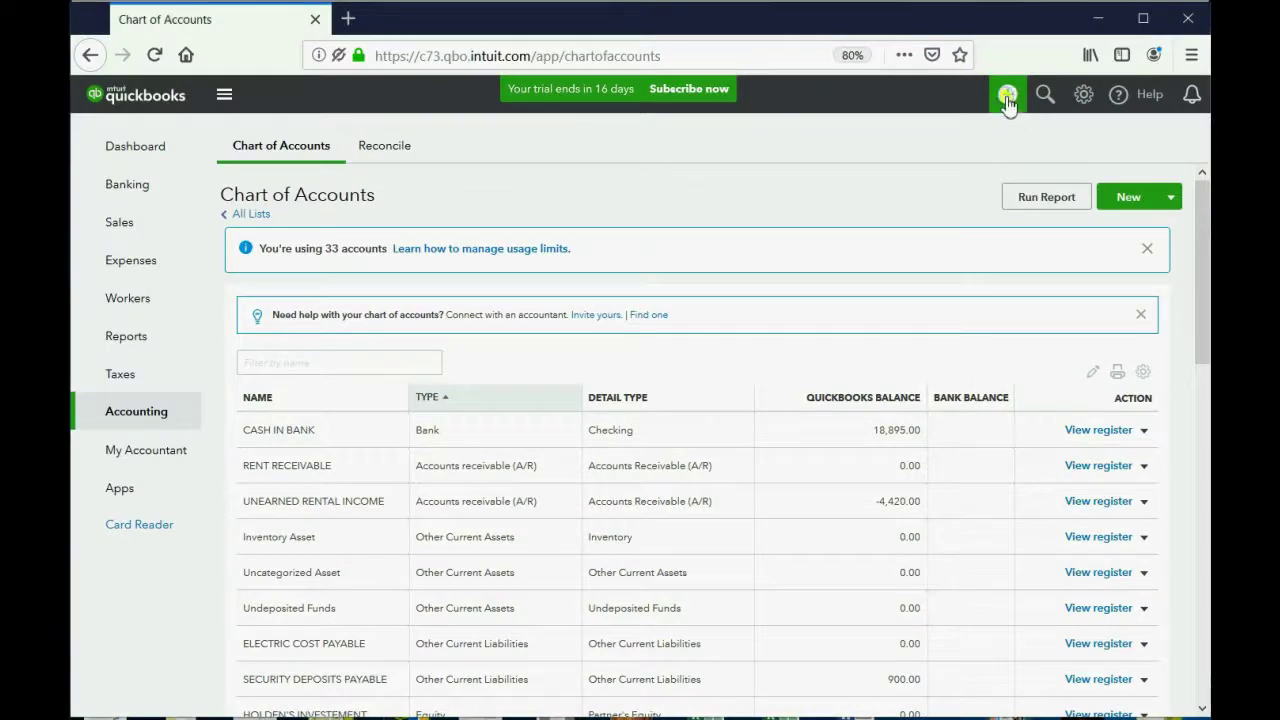
- Open a blank Receive Payment form, then bring up the deposit statement slide in PowerPoint
{"action": "left_click", "coordinate": [1007, 98]}
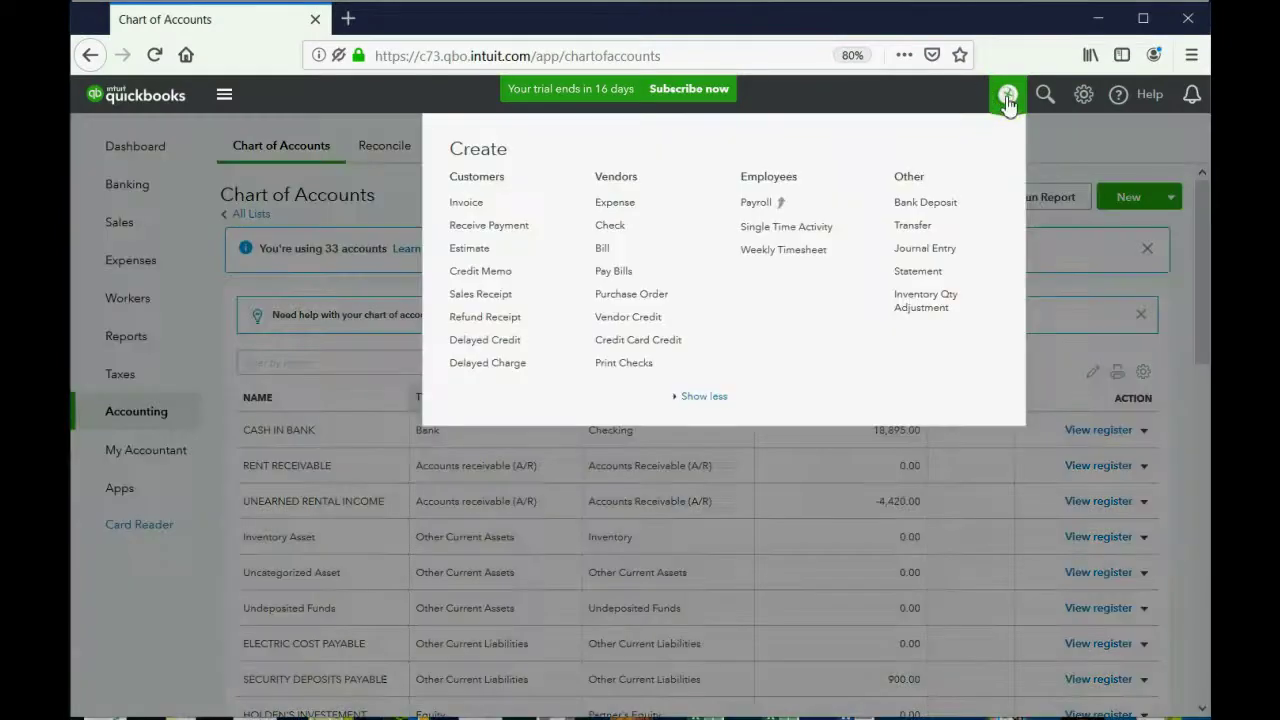
{"action": "left_click", "coordinate": [475, 228]}
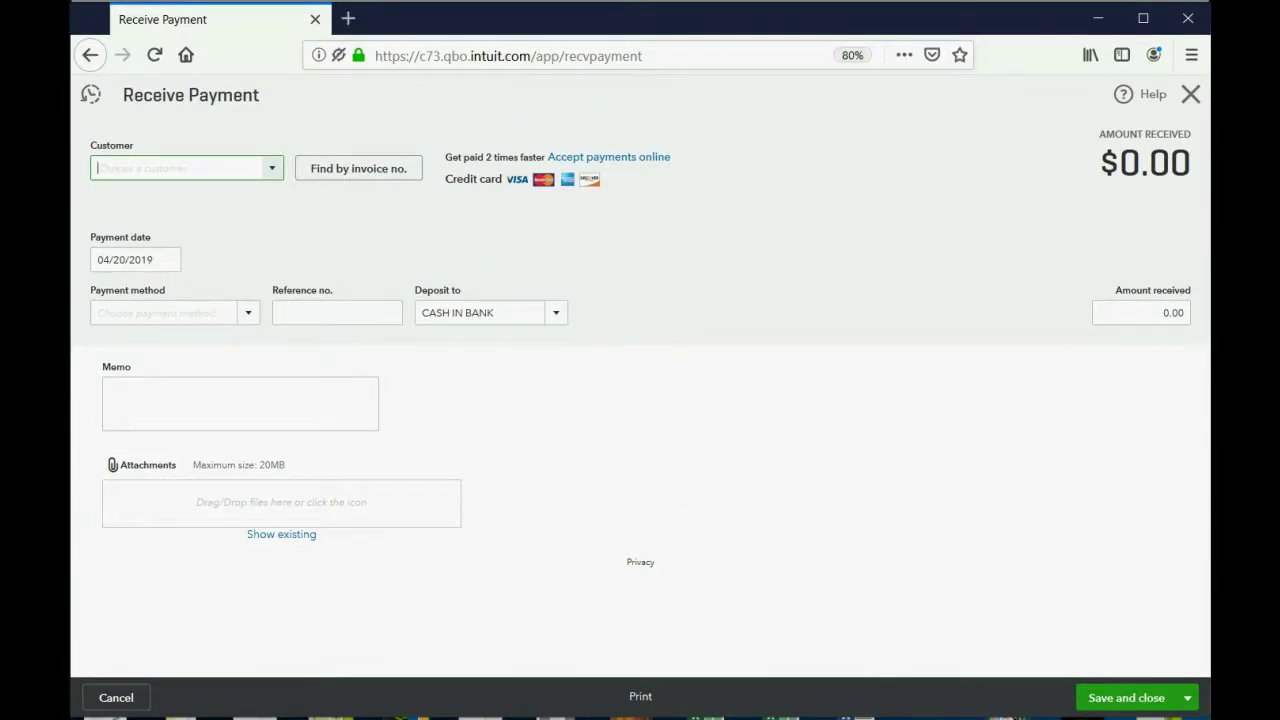
{"action": "key", "text": "alt+Tab"}
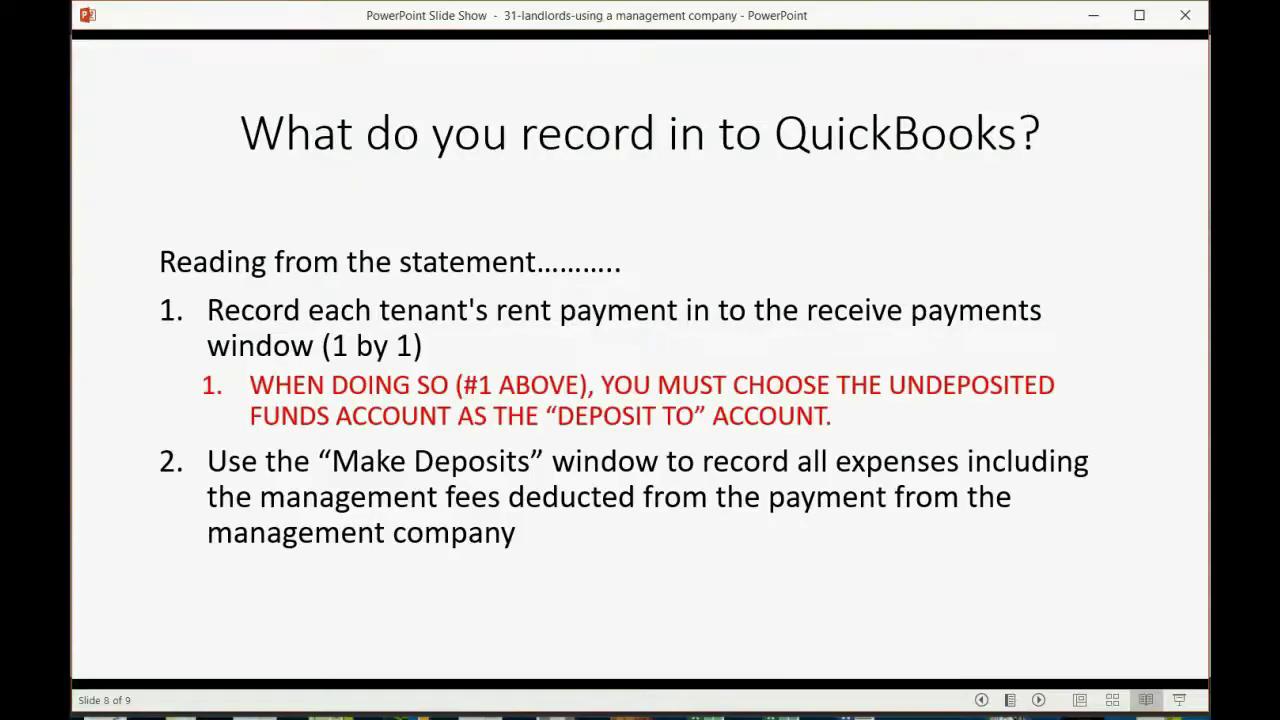
{"action": "key", "text": "Right"}
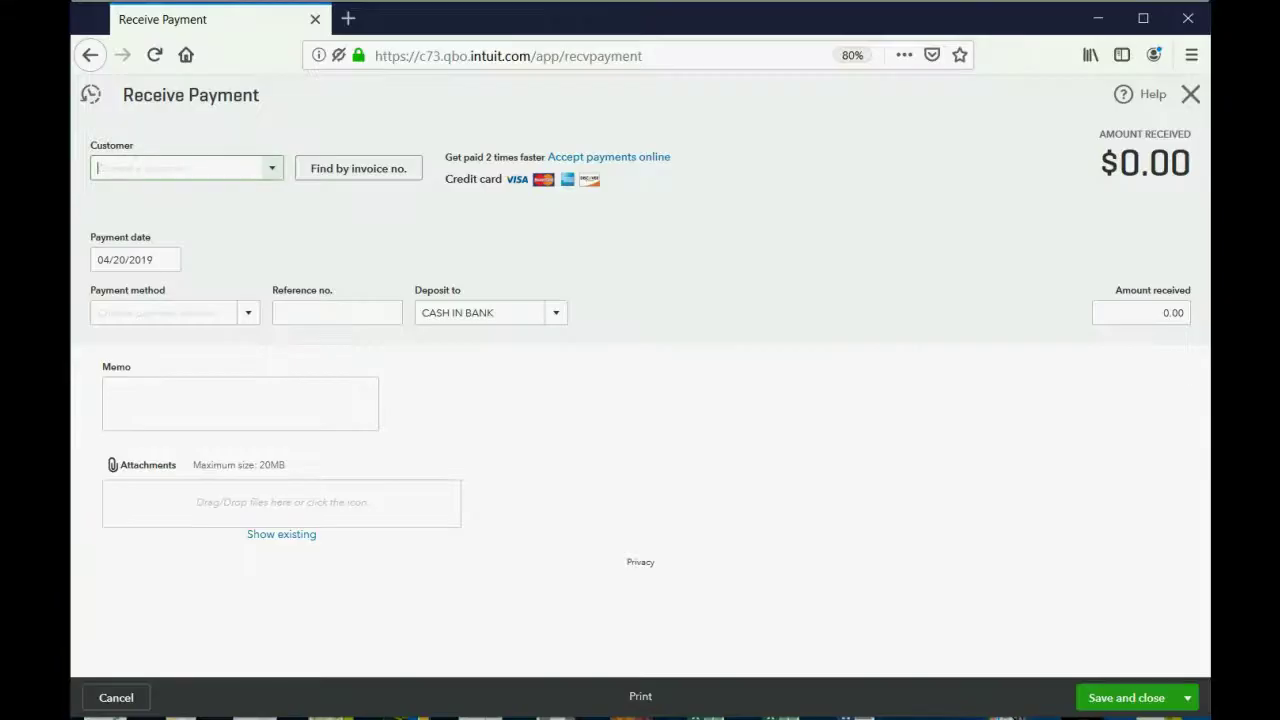
- Date the payment 05/31/2019, choose the unit 1A tenant, and enter 2,000.00 received
{"action": "left_click", "coordinate": [170, 265]}
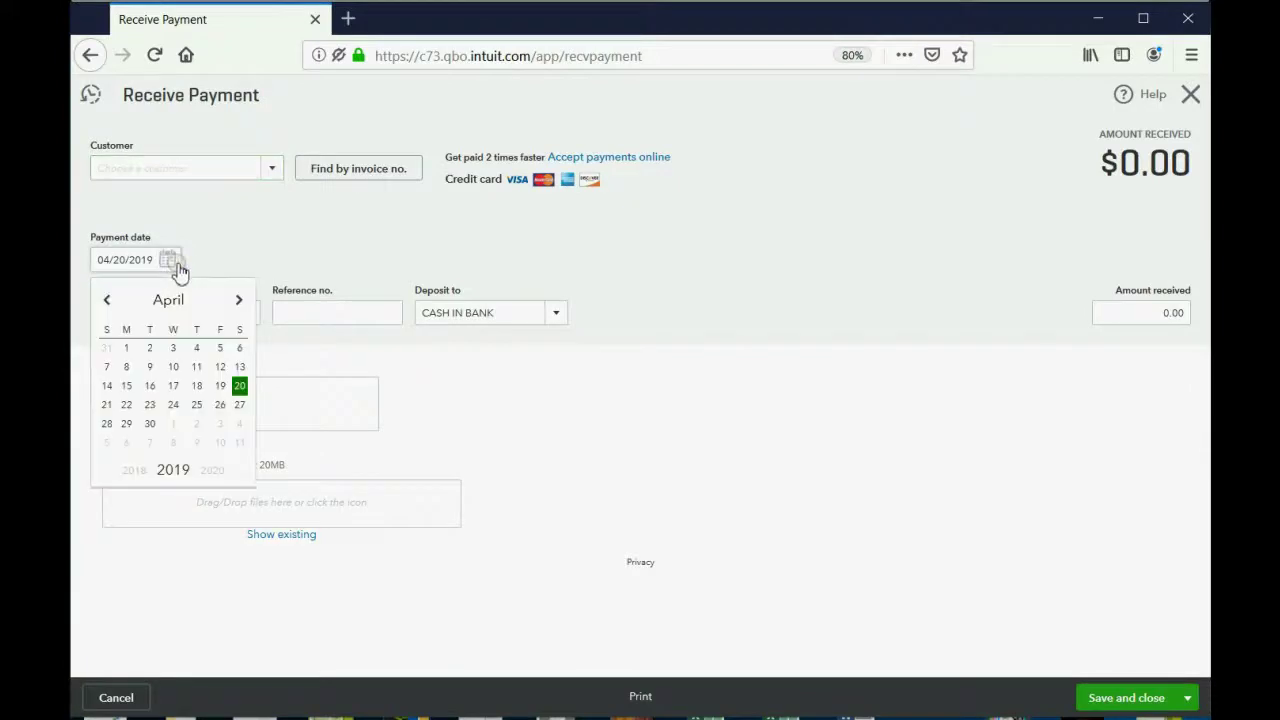
{"action": "left_click", "coordinate": [239, 299]}
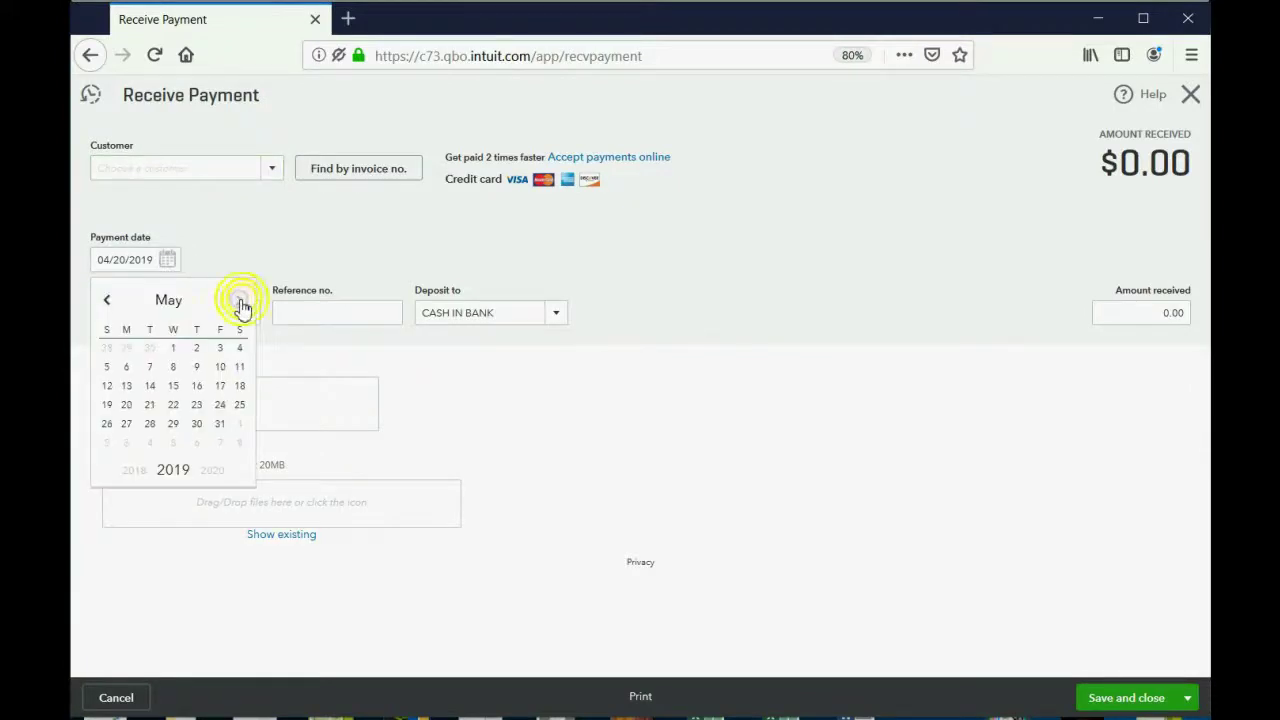
{"action": "left_click", "coordinate": [220, 424]}
{"action": "left_click", "coordinate": [275, 170]}
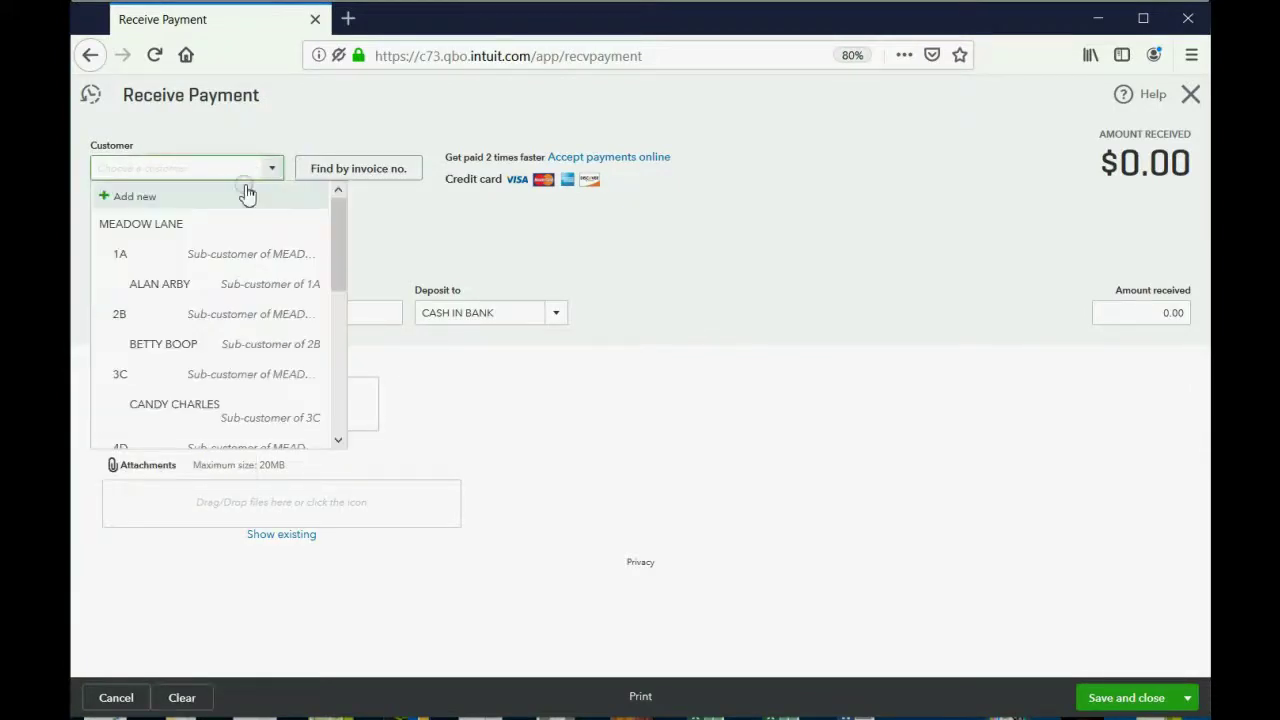
{"action": "left_click", "coordinate": [236, 286]}
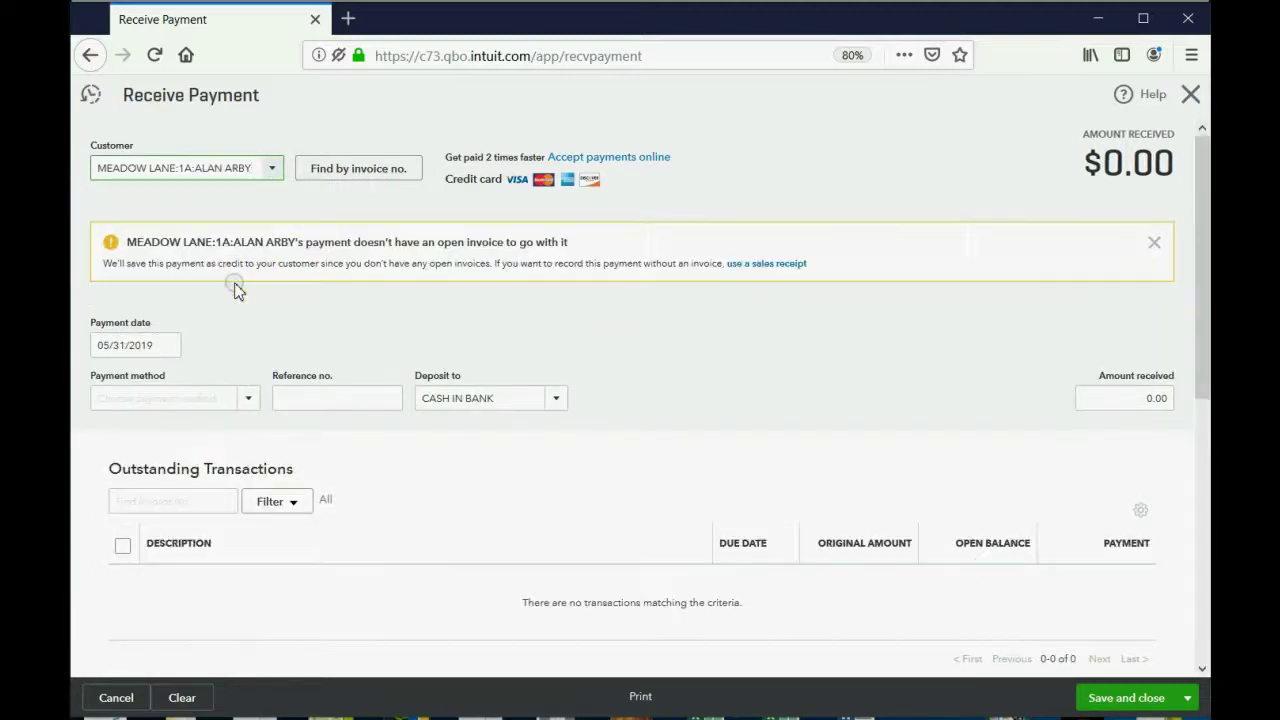
{"action": "left_click", "coordinate": [1153, 245]}
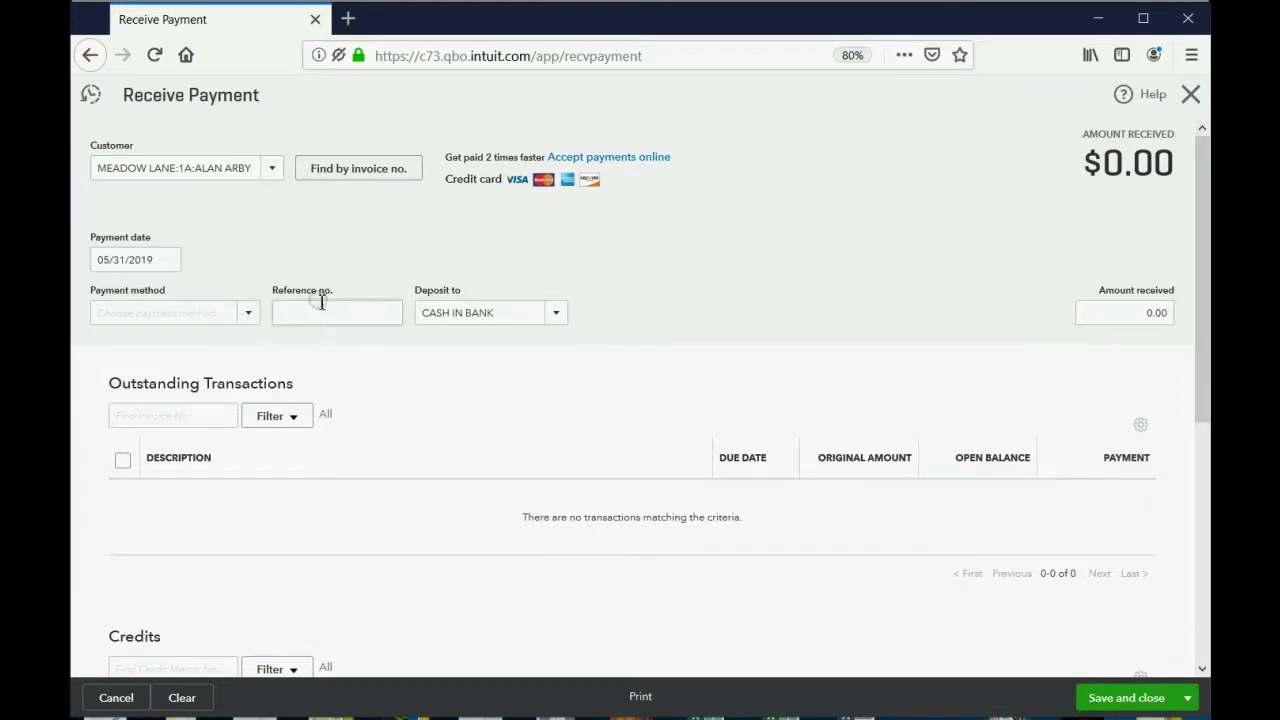
{"action": "left_click", "coordinate": [1141, 318]}
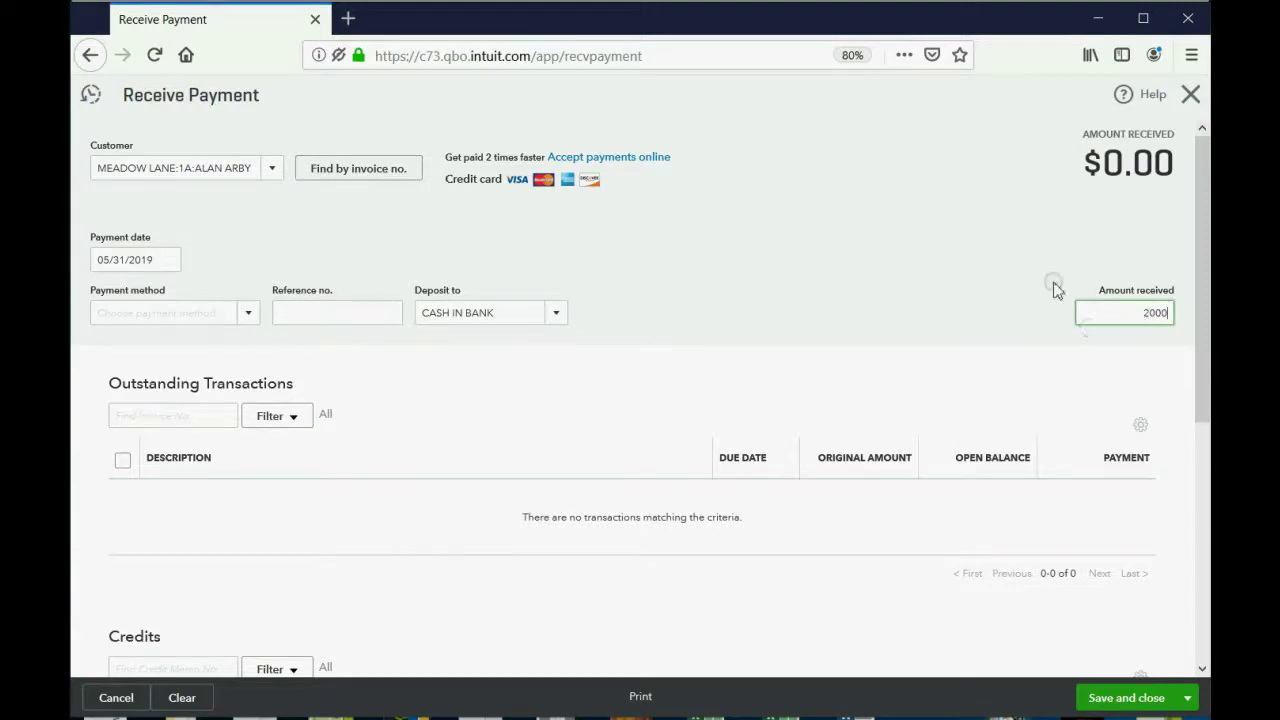
- Deposit the payment to Undeposited Funds and save it, starting a new payment
{"action": "scroll", "coordinate": [1051, 286], "scroll_direction": "down", "scroll_amount": 3}
{"action": "scroll", "coordinate": [1030, 308], "scroll_direction": "up", "scroll_amount": 2}
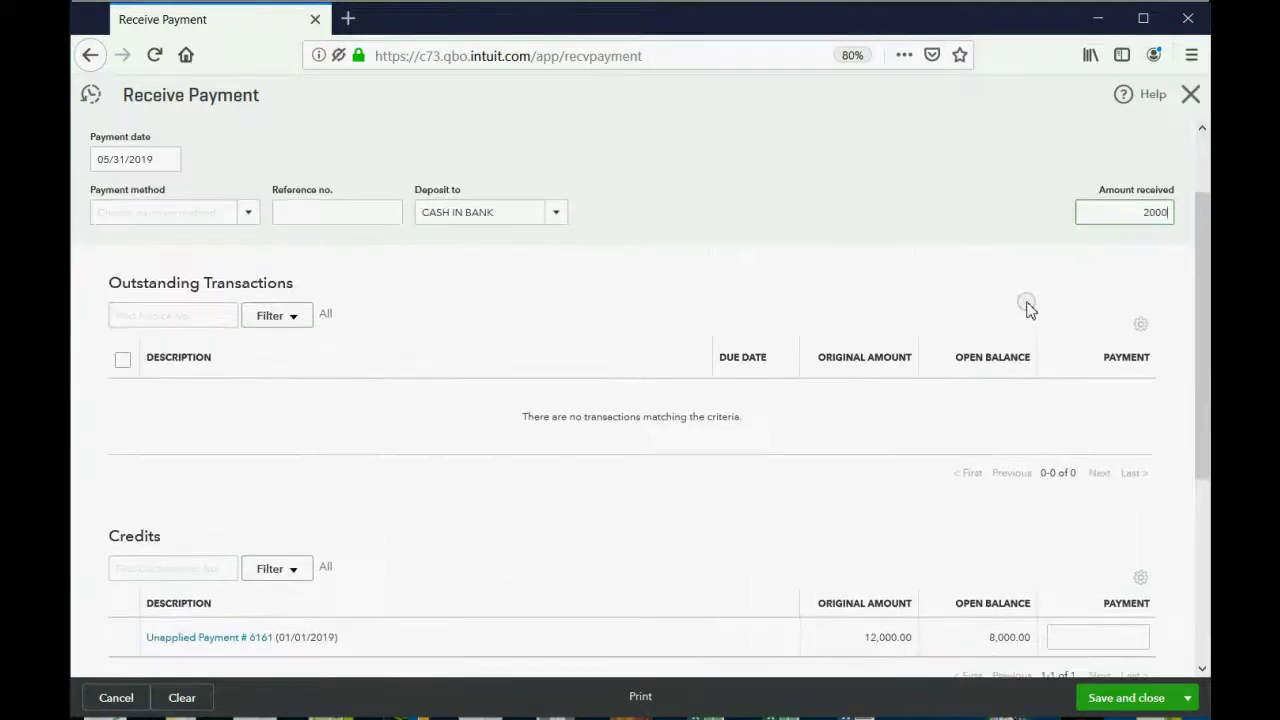
{"action": "left_click", "coordinate": [558, 216]}
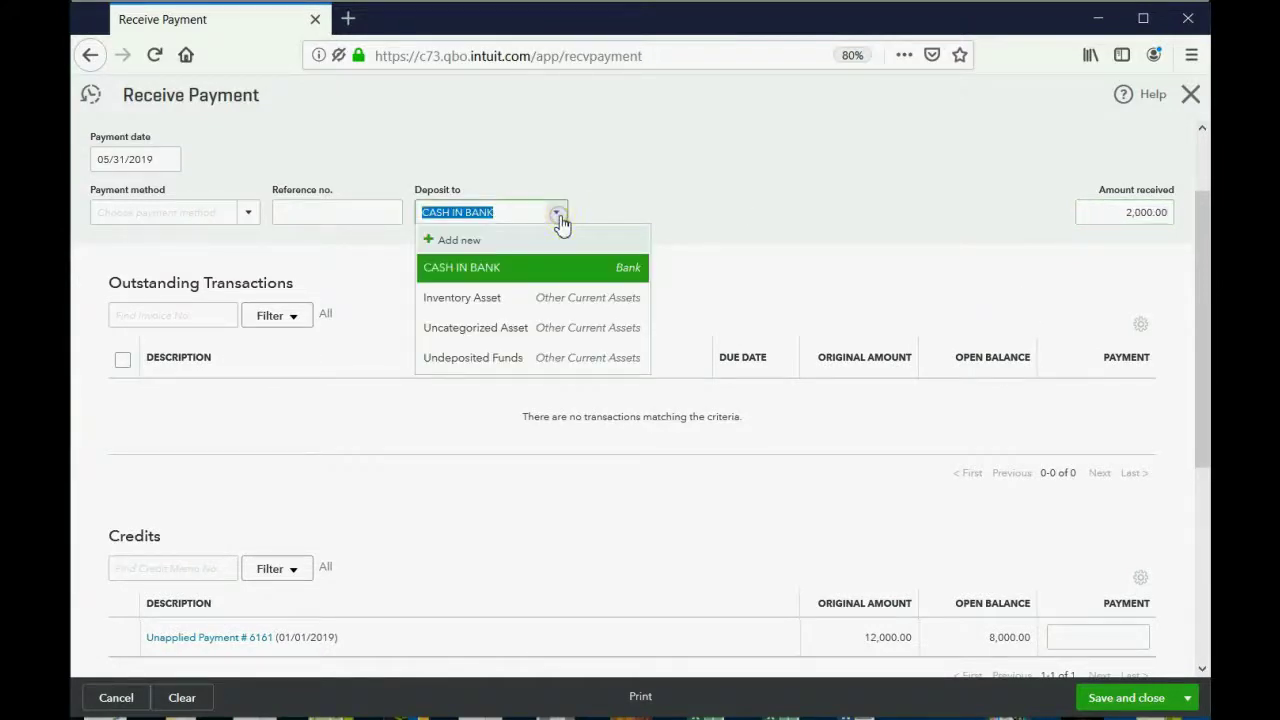
{"action": "left_click", "coordinate": [515, 357]}
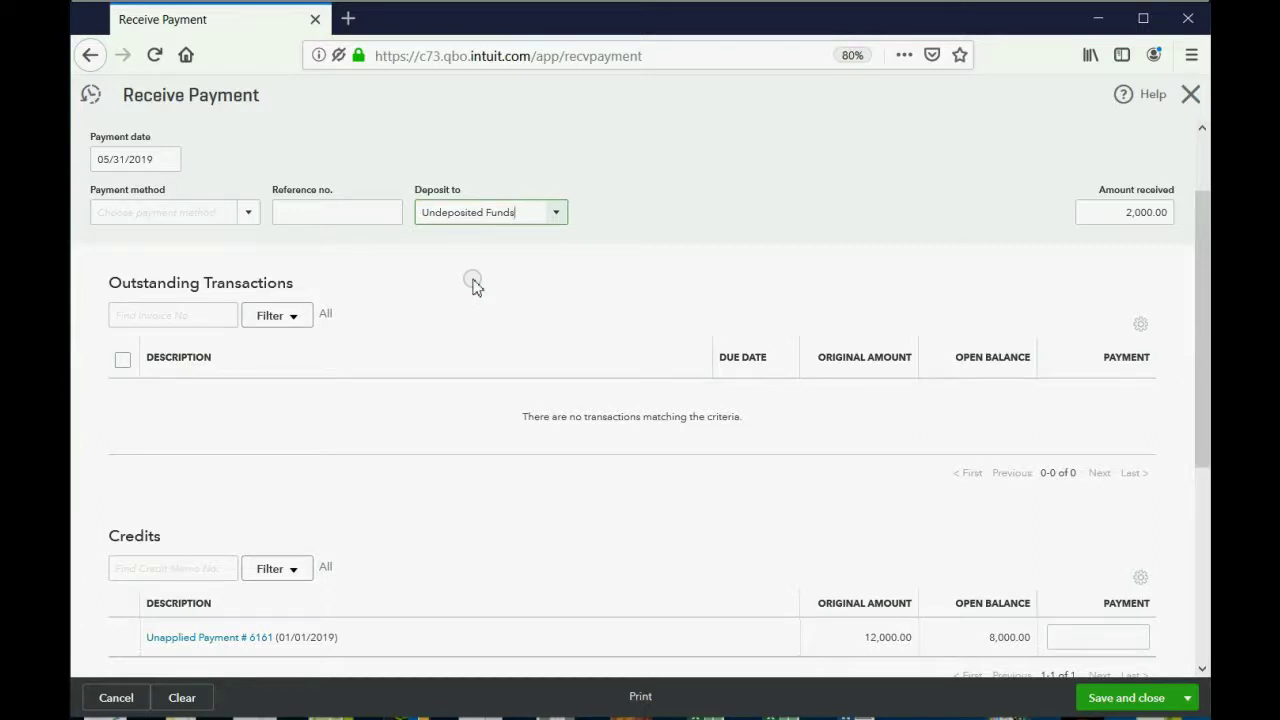
{"action": "scroll", "coordinate": [474, 287], "scroll_direction": "up", "scroll_amount": 2}
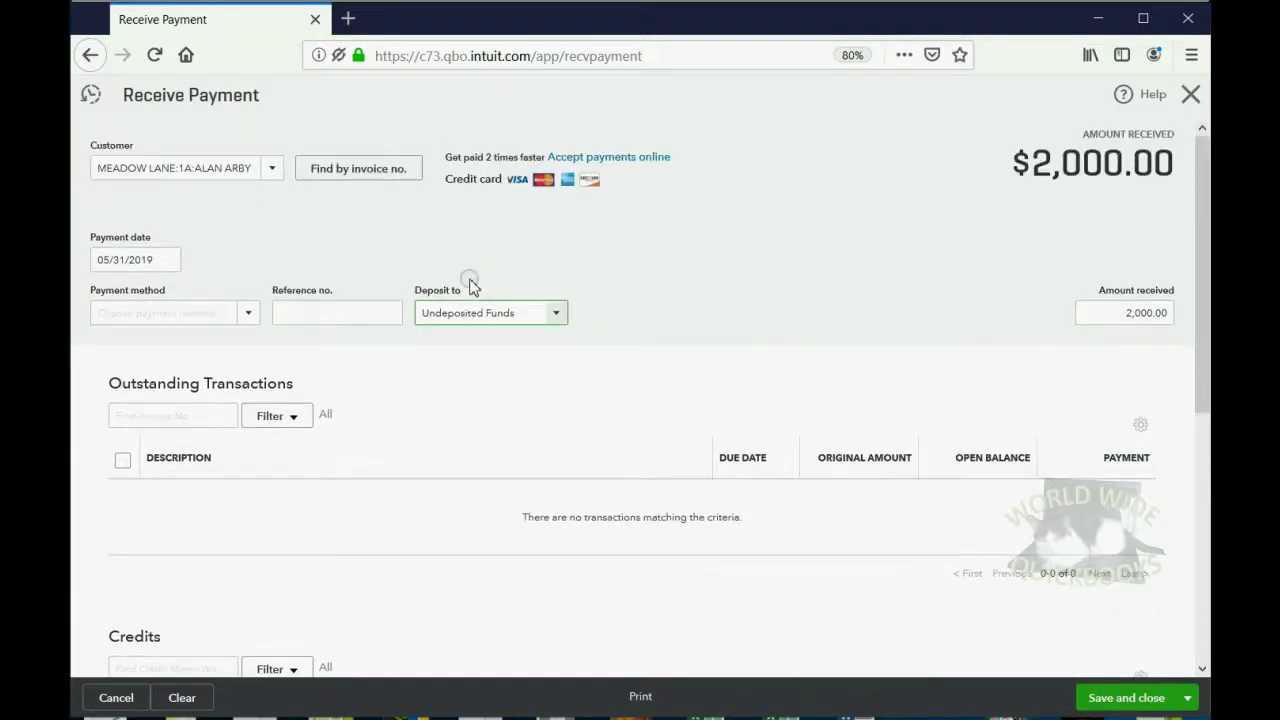
{"action": "scroll", "coordinate": [474, 287], "scroll_direction": "down", "scroll_amount": 3}
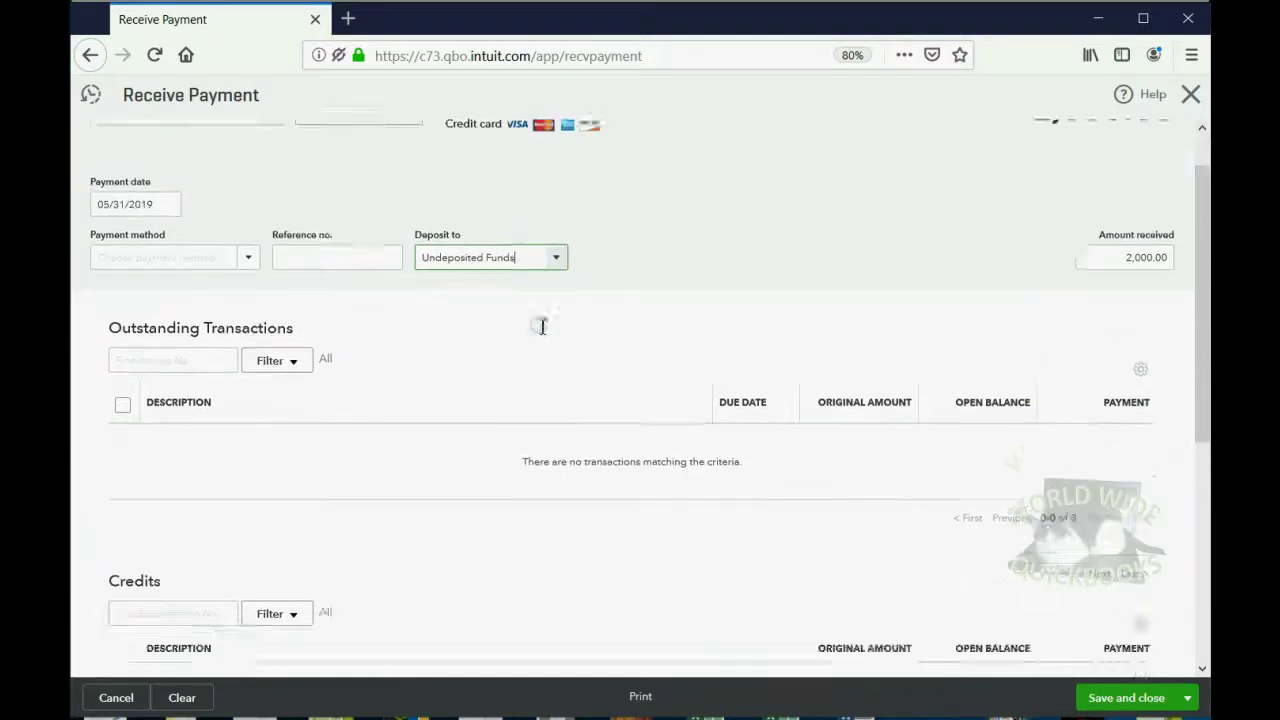
{"action": "left_click", "coordinate": [1192, 700]}
{"action": "left_click", "coordinate": [1140, 646]}
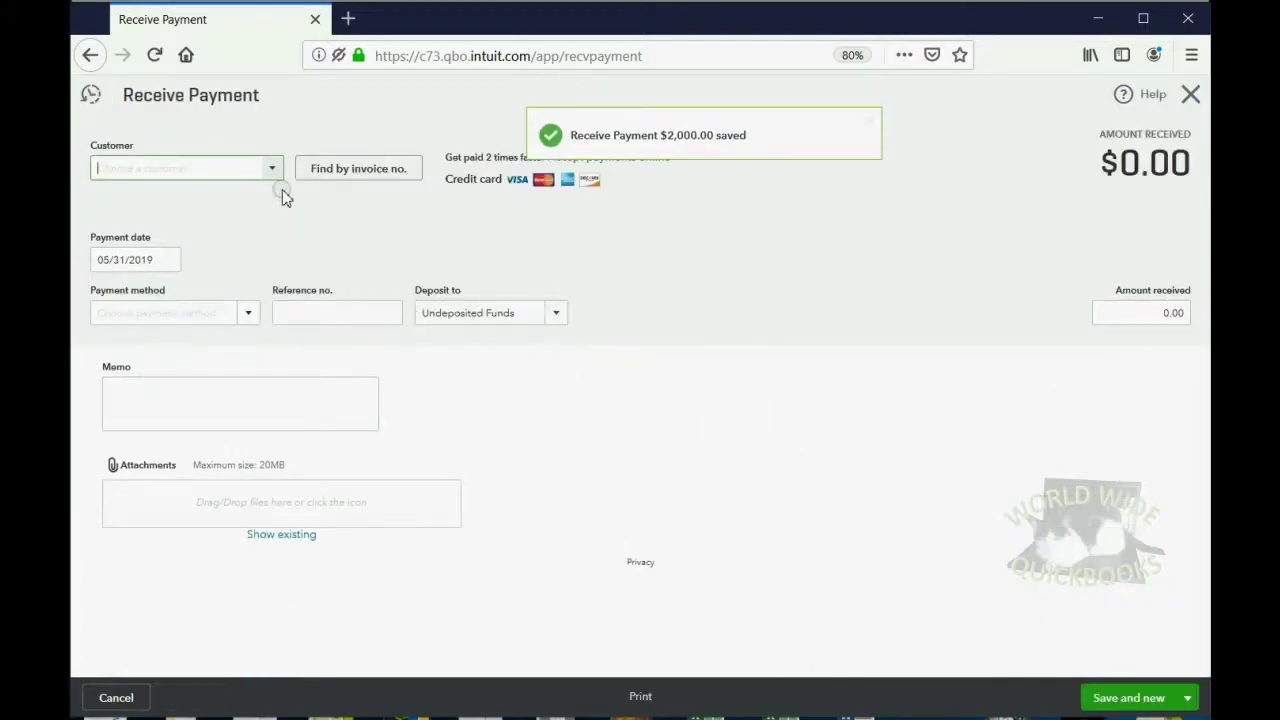
- Apply the unit 2B tenant's 1,000.00 payment to Invoice #1003 and save and close it
{"action": "left_click", "coordinate": [272, 168]}
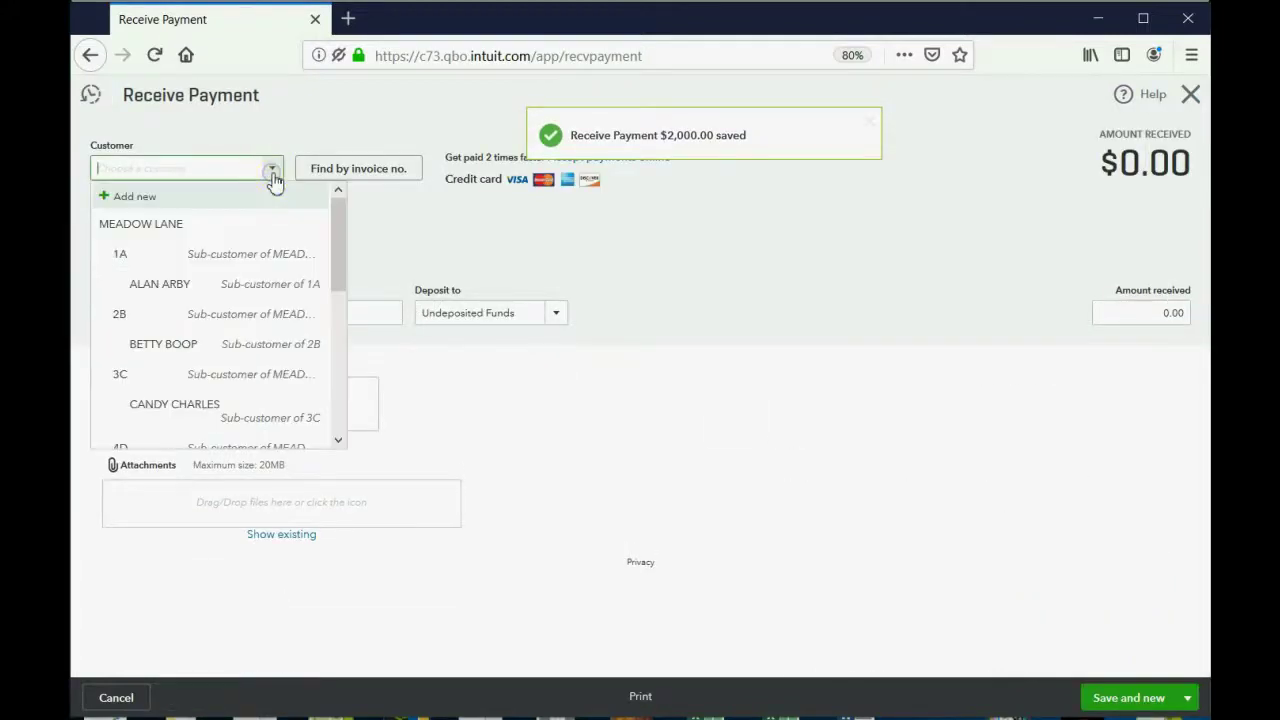
{"action": "left_click", "coordinate": [233, 344]}
{"action": "left_click", "coordinate": [1117, 315]}
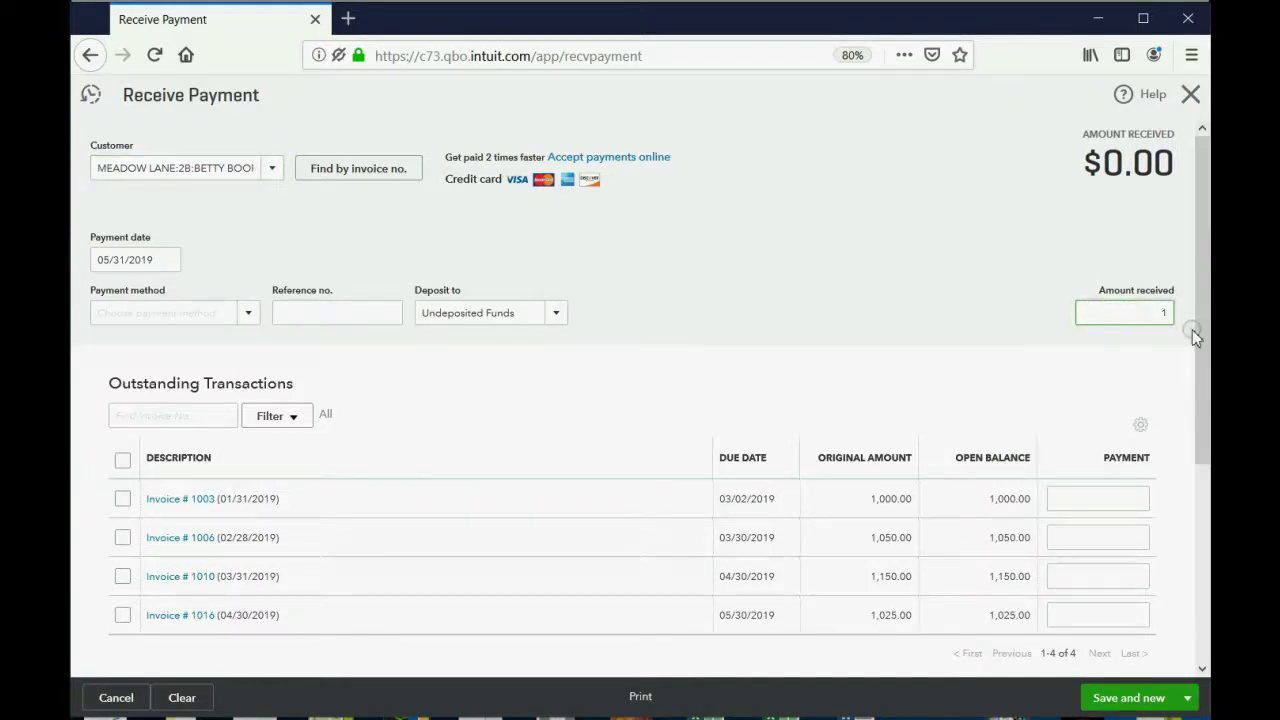
{"action": "left_click", "coordinate": [1195, 337]}
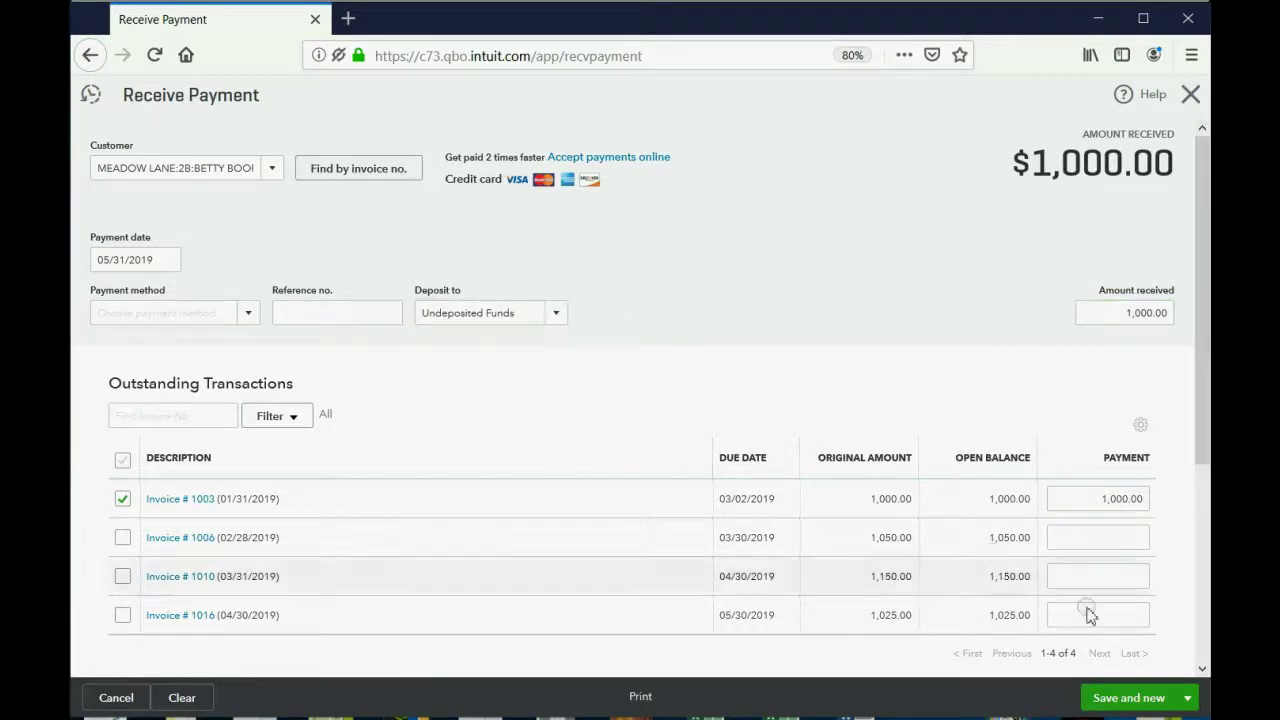
{"action": "left_click", "coordinate": [1188, 698]}
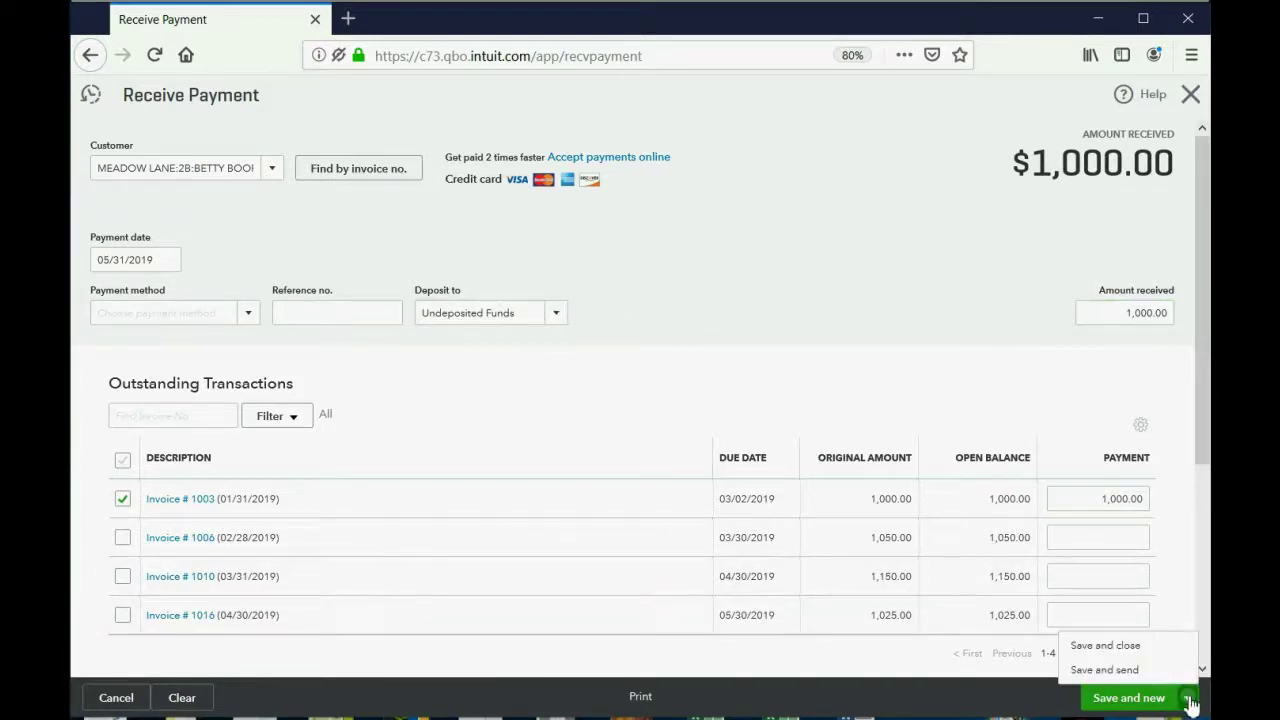
{"action": "left_click", "coordinate": [1141, 650]}
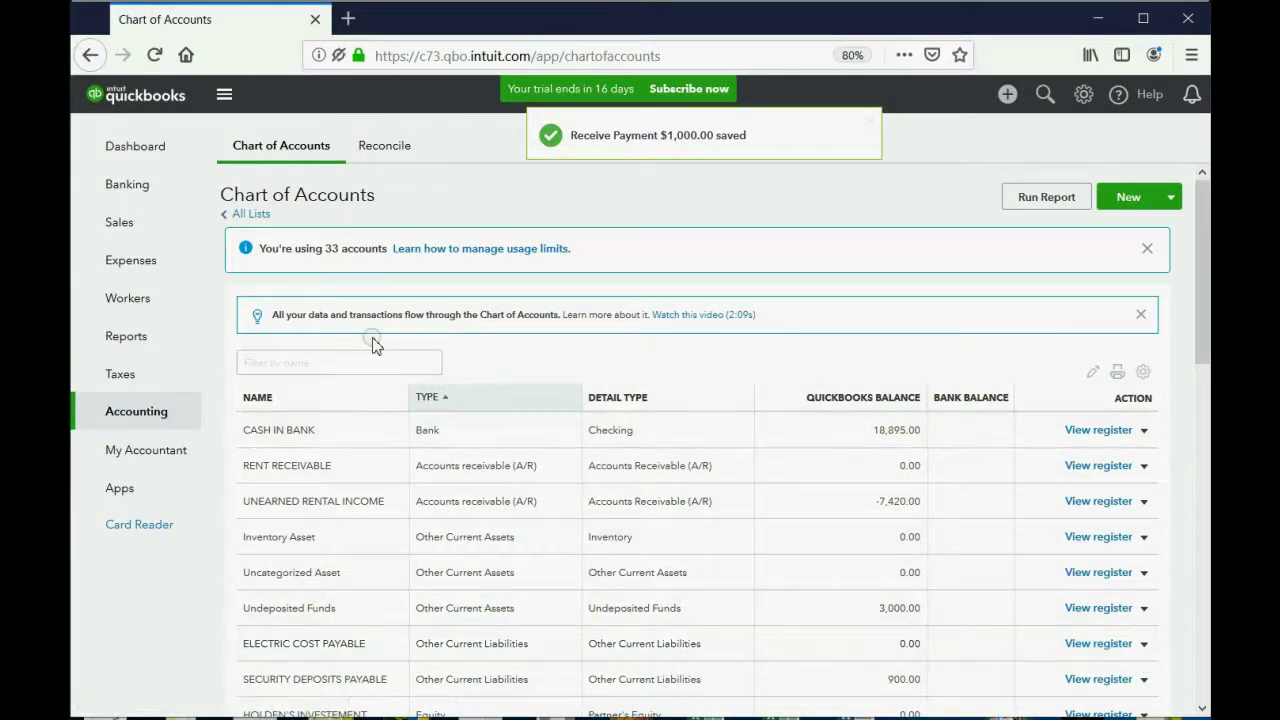
{"action": "left_click", "coordinate": [1005, 96]}
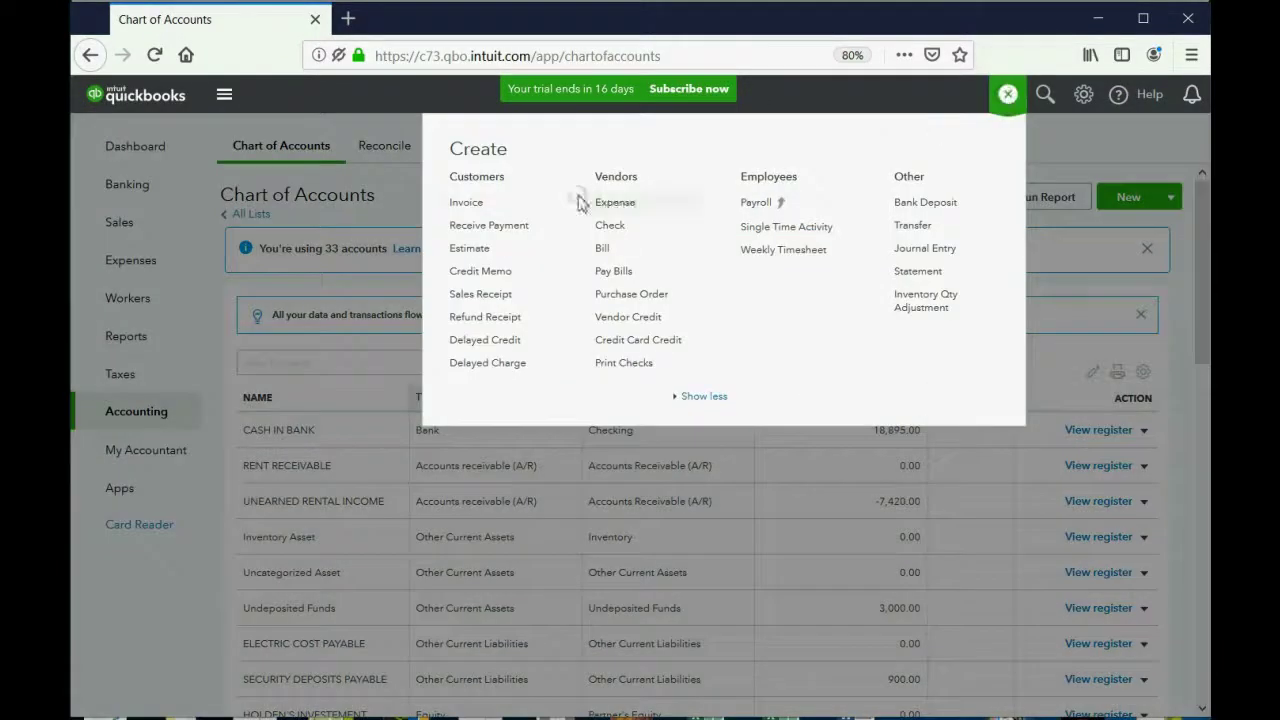
- Record a 1,000.00 payment from the unit 3C tenant and save and close it
{"action": "left_click", "coordinate": [494, 228]}
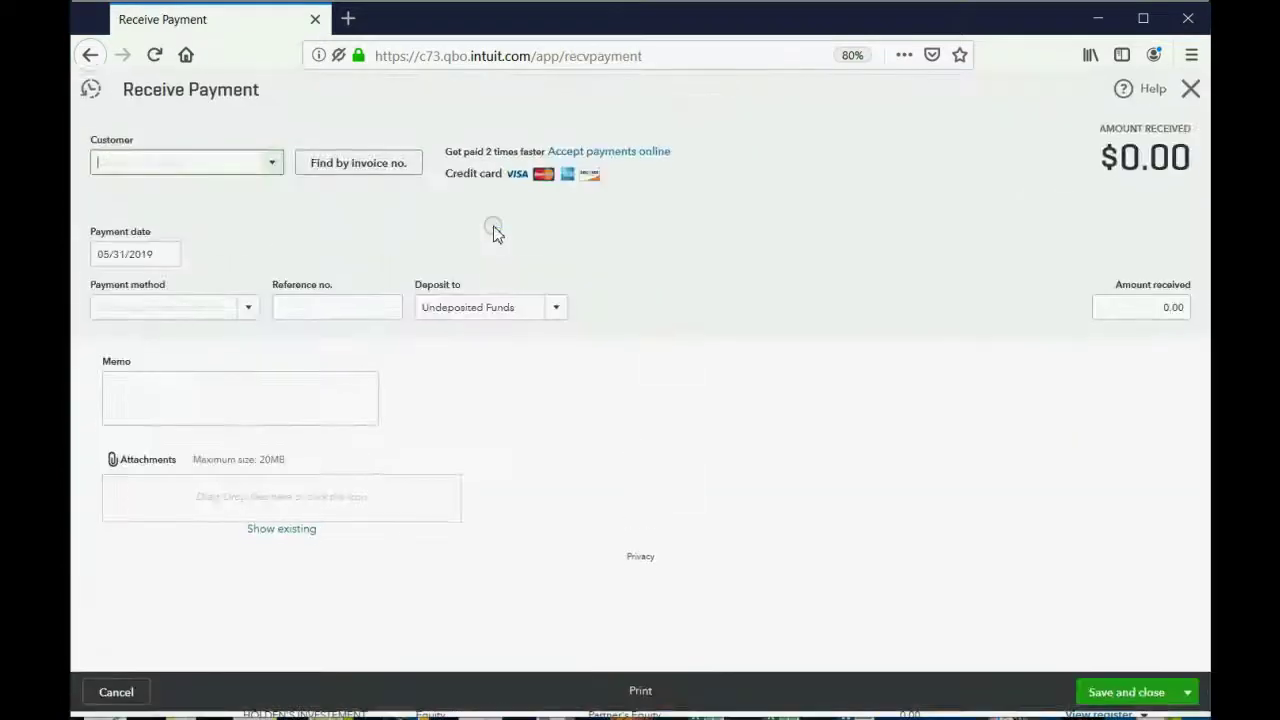
{"action": "left_click", "coordinate": [273, 168]}
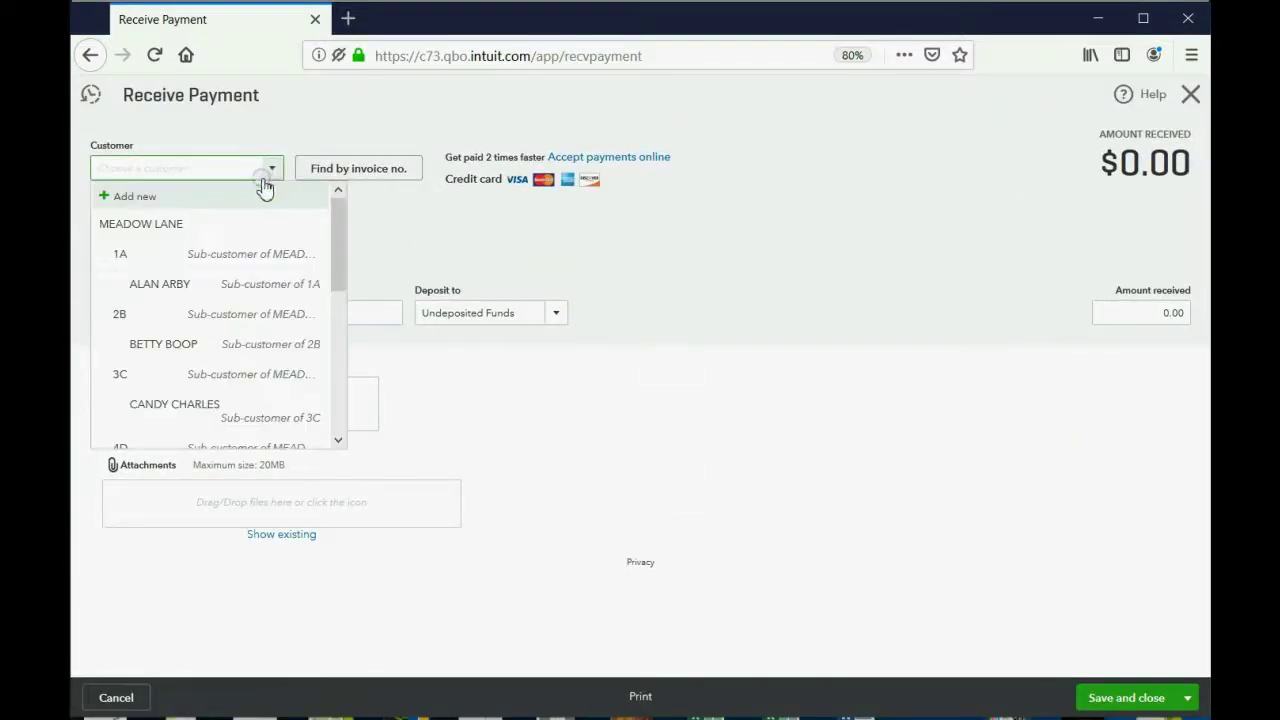
{"action": "left_click", "coordinate": [250, 404]}
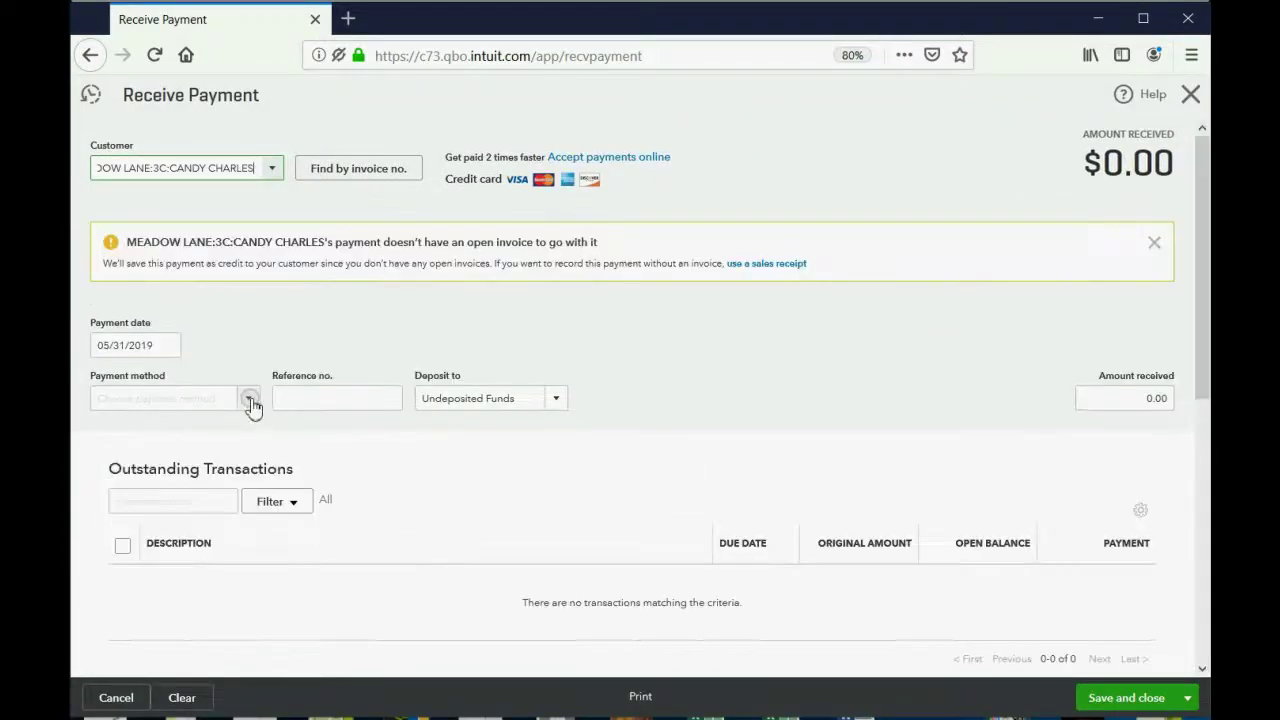
{"action": "left_click", "coordinate": [1155, 243]}
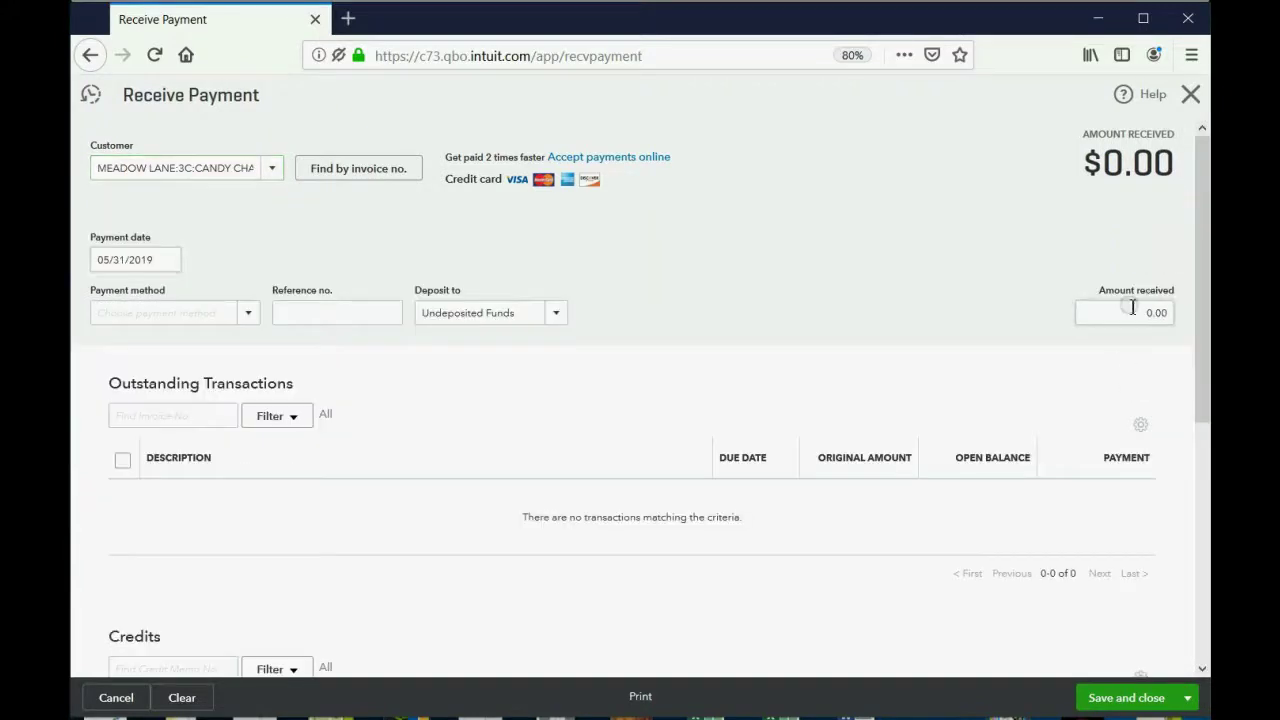
{"action": "left_click", "coordinate": [1140, 311]}
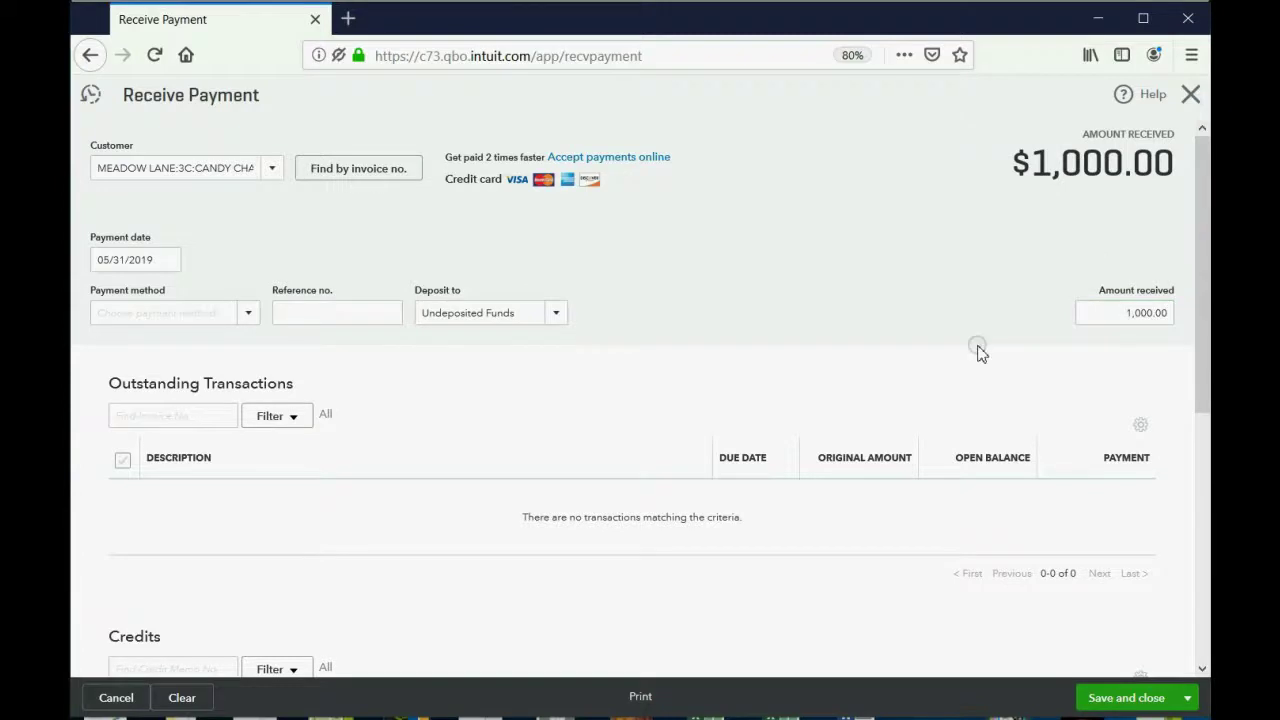
{"action": "scroll", "coordinate": [765, 330], "scroll_direction": "down", "scroll_amount": 2}
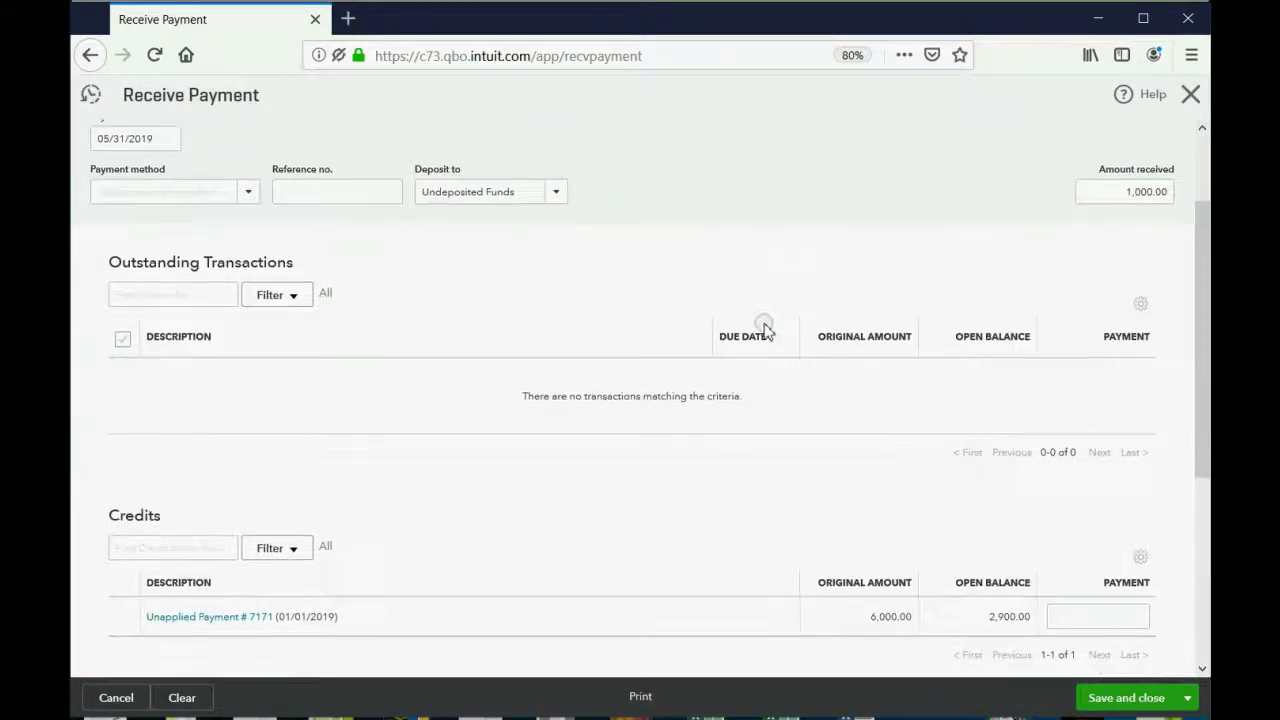
{"action": "scroll", "coordinate": [765, 330], "scroll_direction": "up", "scroll_amount": 2}
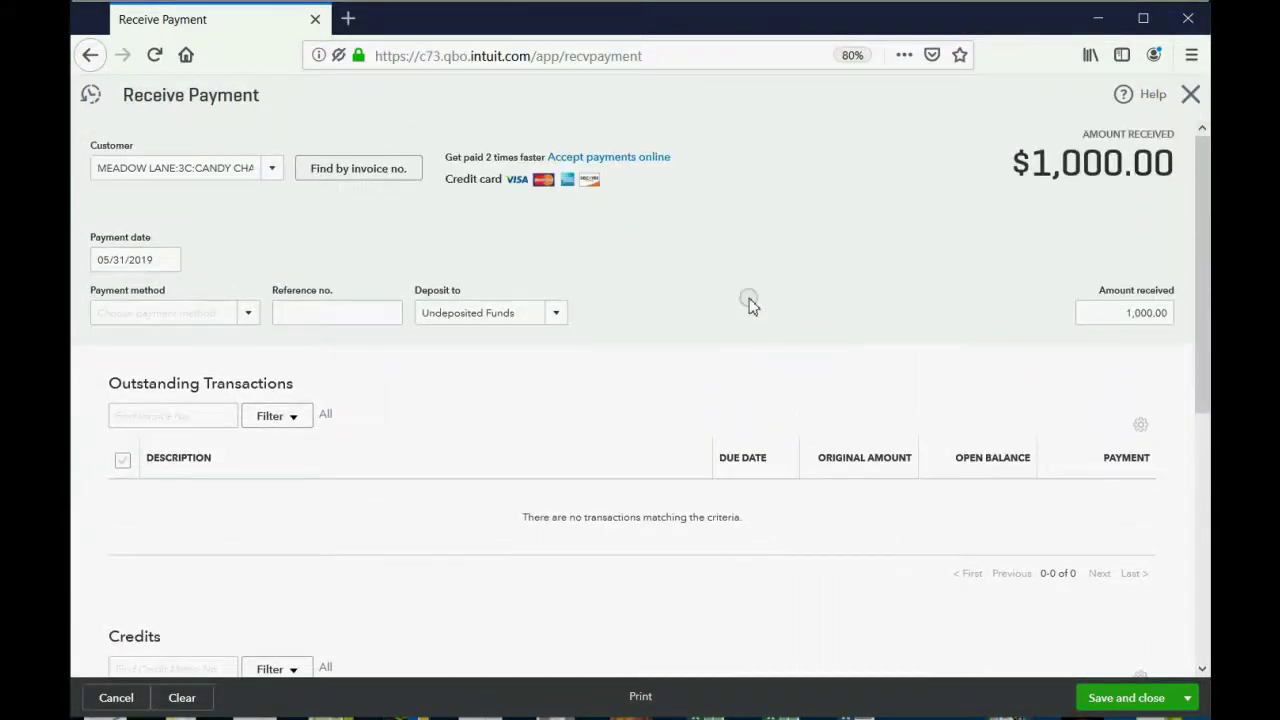
{"action": "left_click", "coordinate": [1120, 698]}
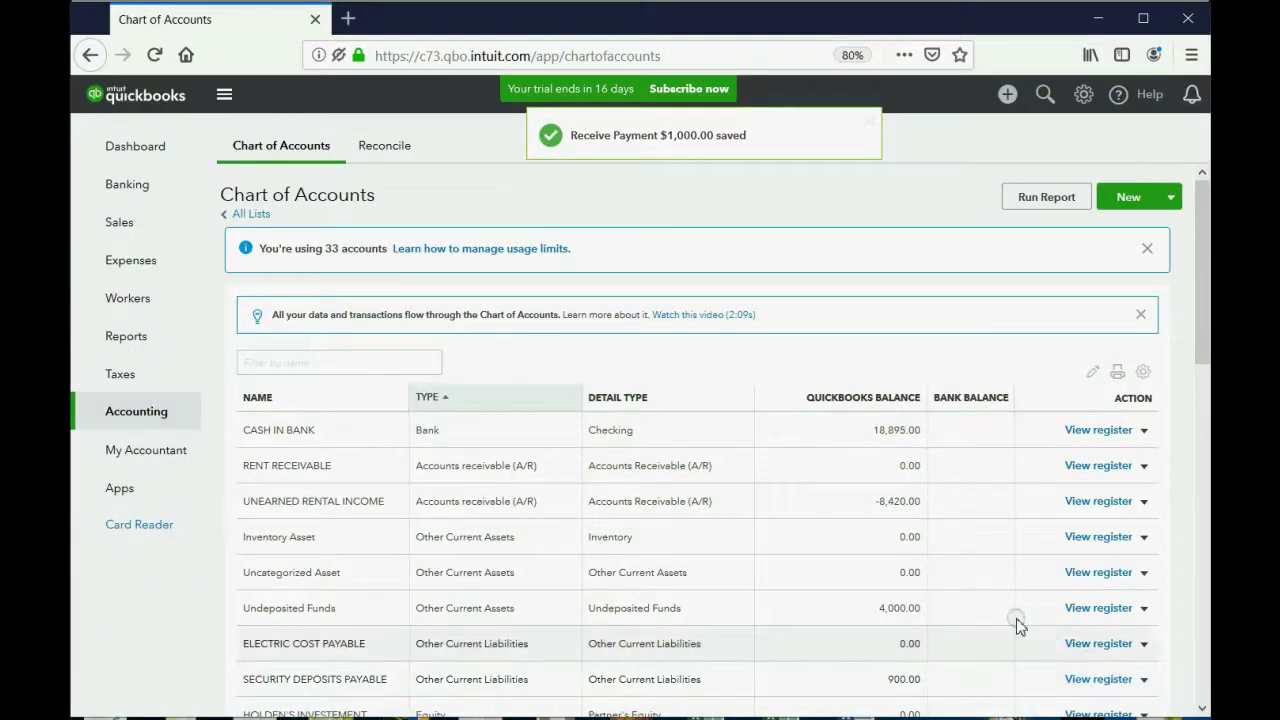
- Start a new Bank Deposit from the Create menu's Other section
{"action": "left_click", "coordinate": [1008, 97]}
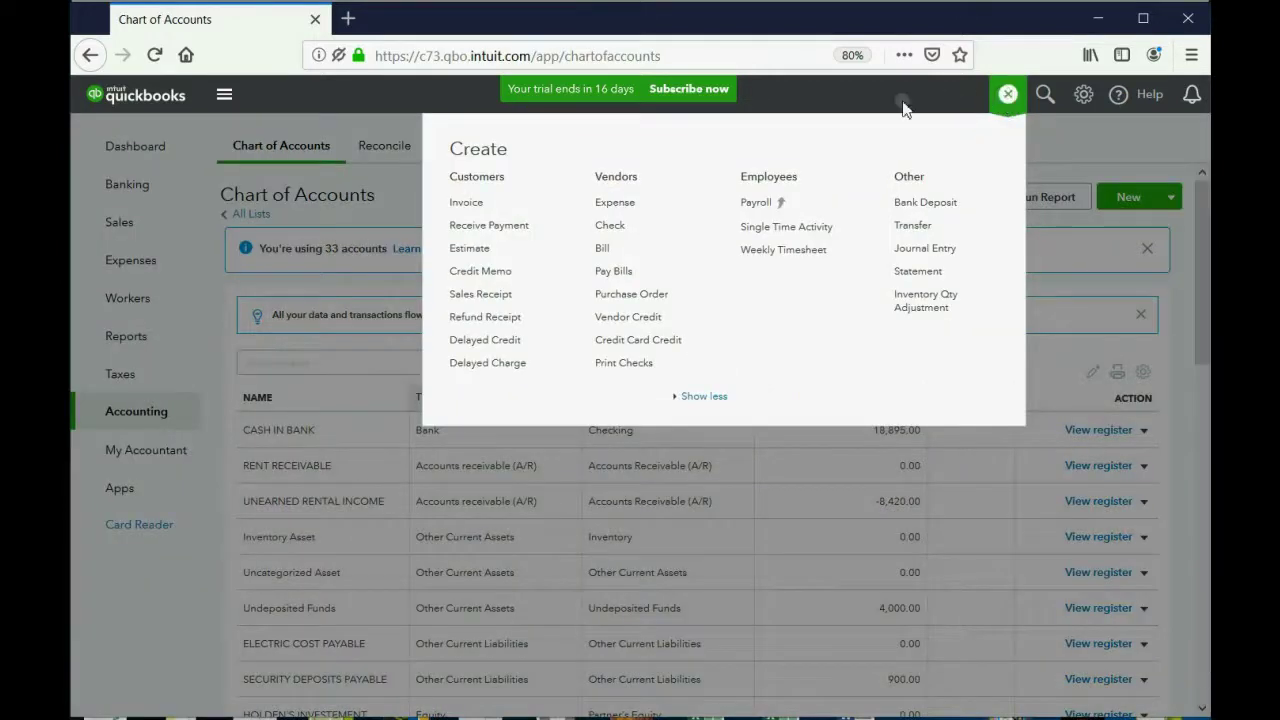
{"action": "left_click", "coordinate": [504, 214]}
{"action": "left_click", "coordinate": [912, 204]}
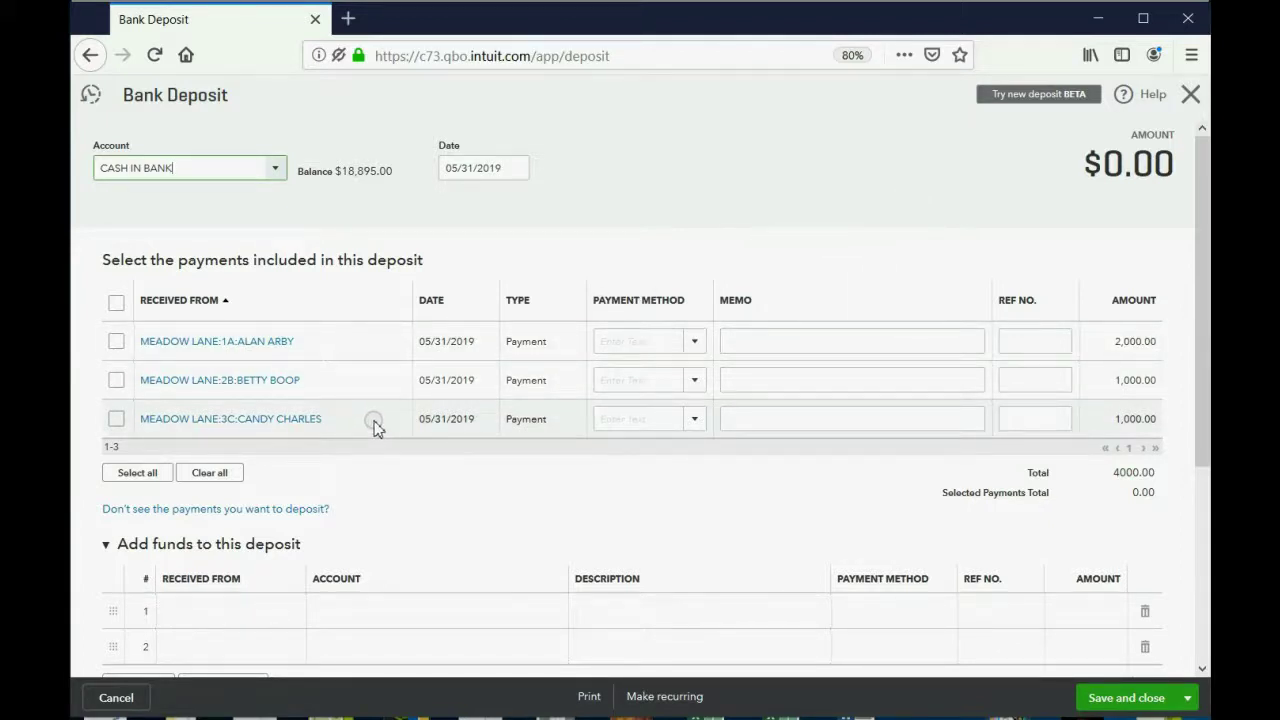
- Select the 1A, 2B and 3C tenant payments, keeping CASH IN BANK as the account
{"action": "left_click", "coordinate": [117, 343]}
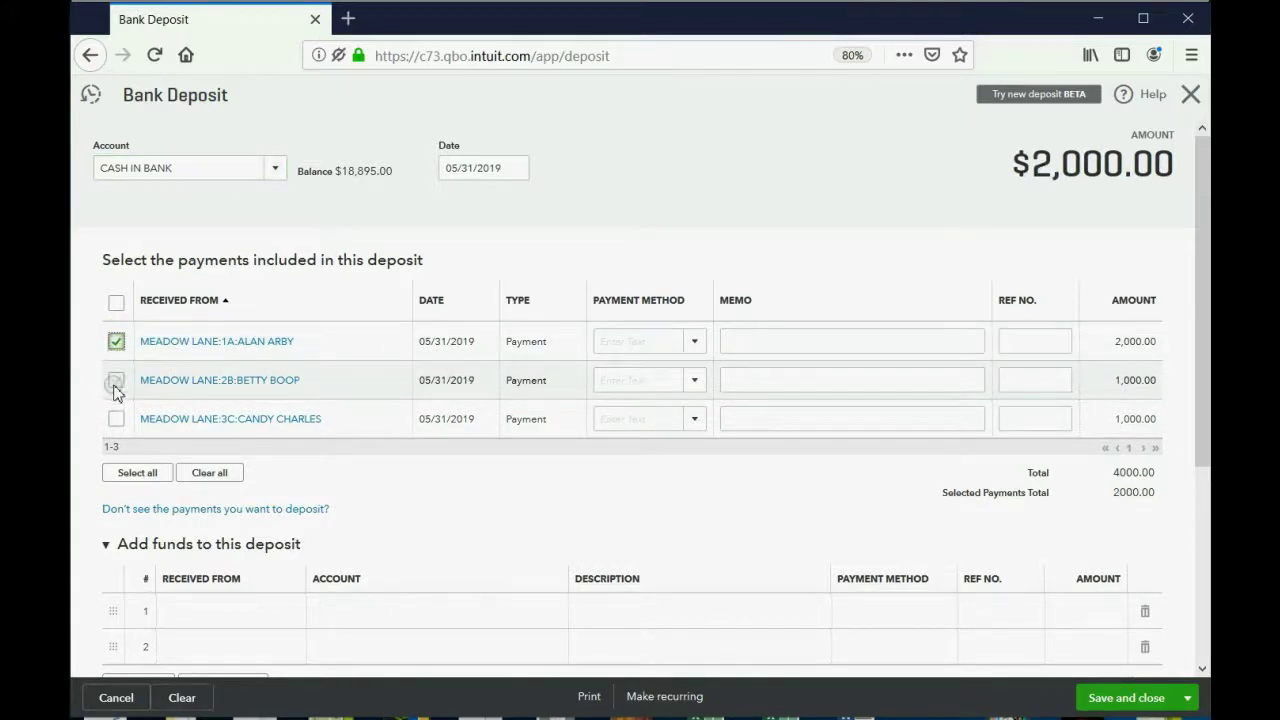
{"action": "left_click", "coordinate": [116, 384]}
{"action": "left_click", "coordinate": [117, 423]}
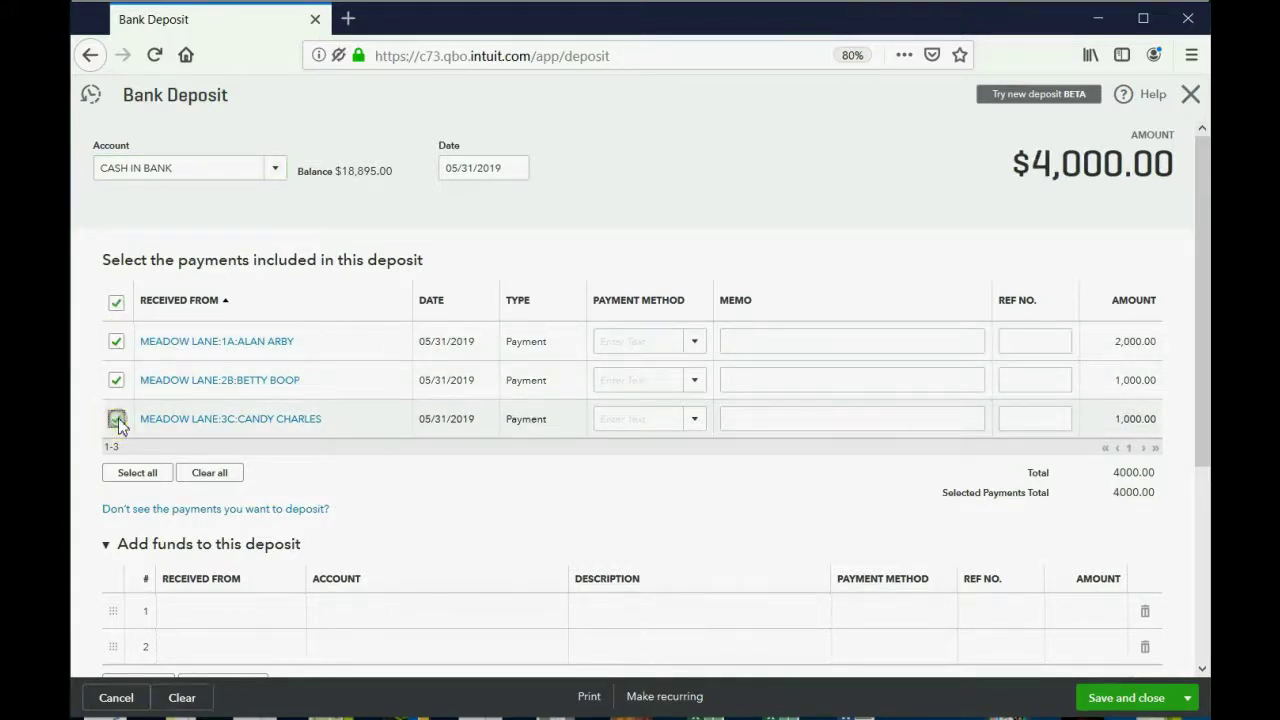
{"action": "left_click", "coordinate": [274, 176]}
{"action": "left_click", "coordinate": [275, 184]}
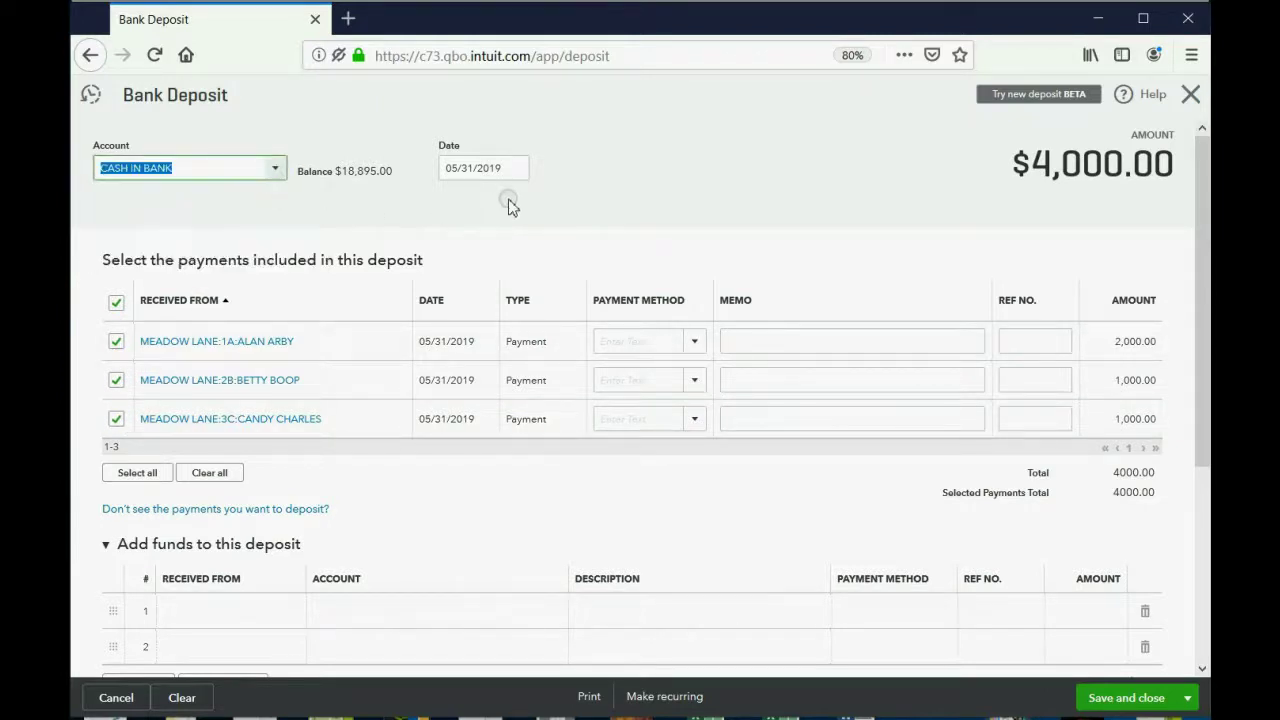
{"action": "scroll", "coordinate": [846, 172], "scroll_direction": "down", "scroll_amount": 2}
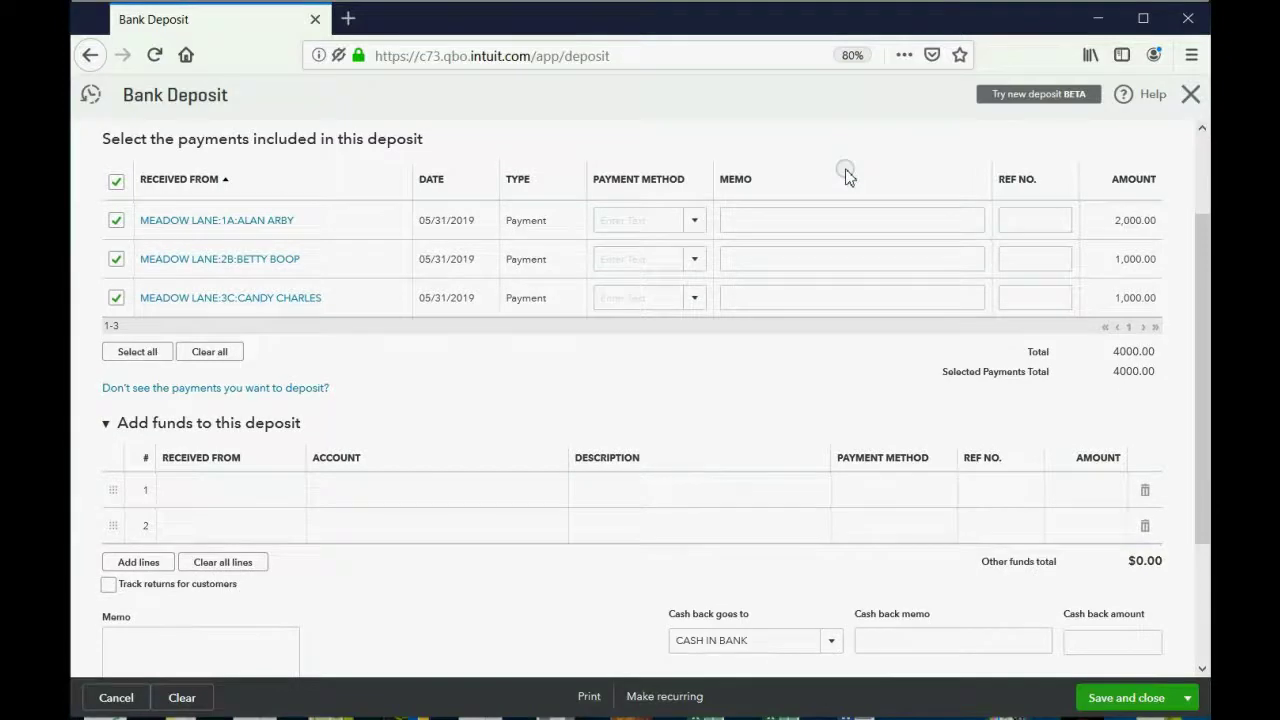
{"action": "scroll", "coordinate": [846, 172], "scroll_direction": "down", "scroll_amount": 3}
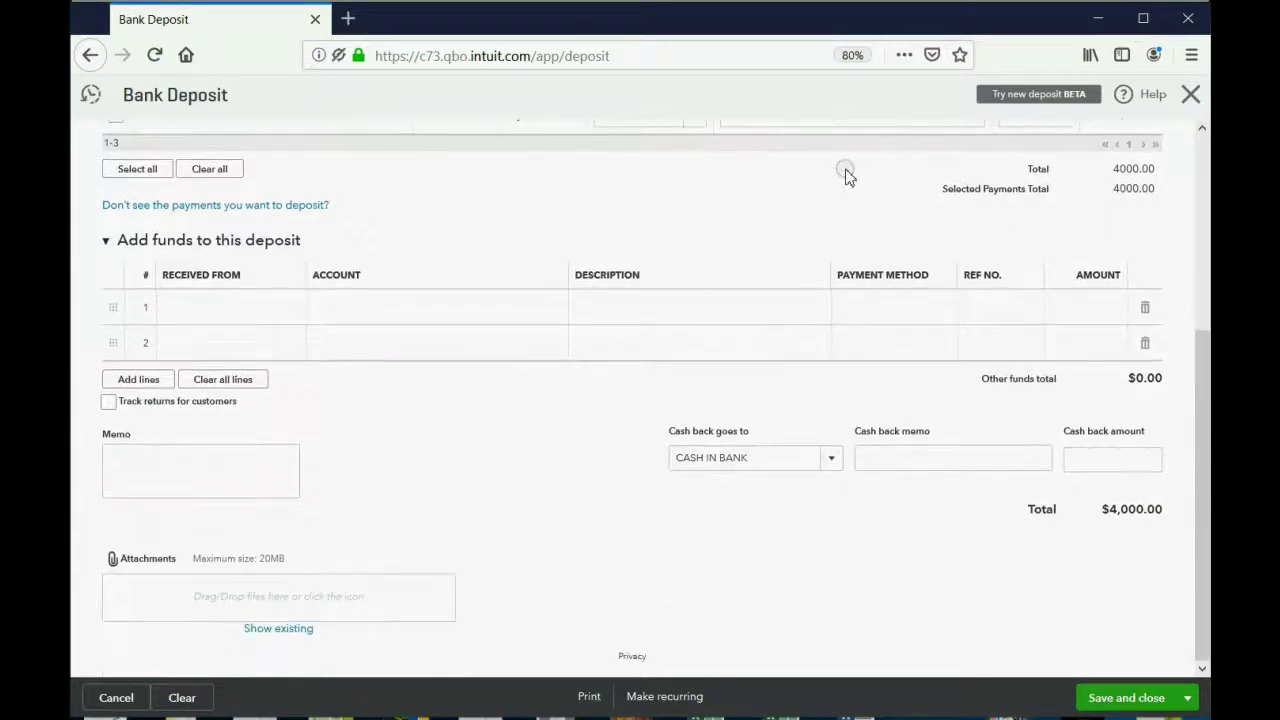
{"action": "scroll", "coordinate": [846, 174], "scroll_direction": "up", "scroll_amount": 3}
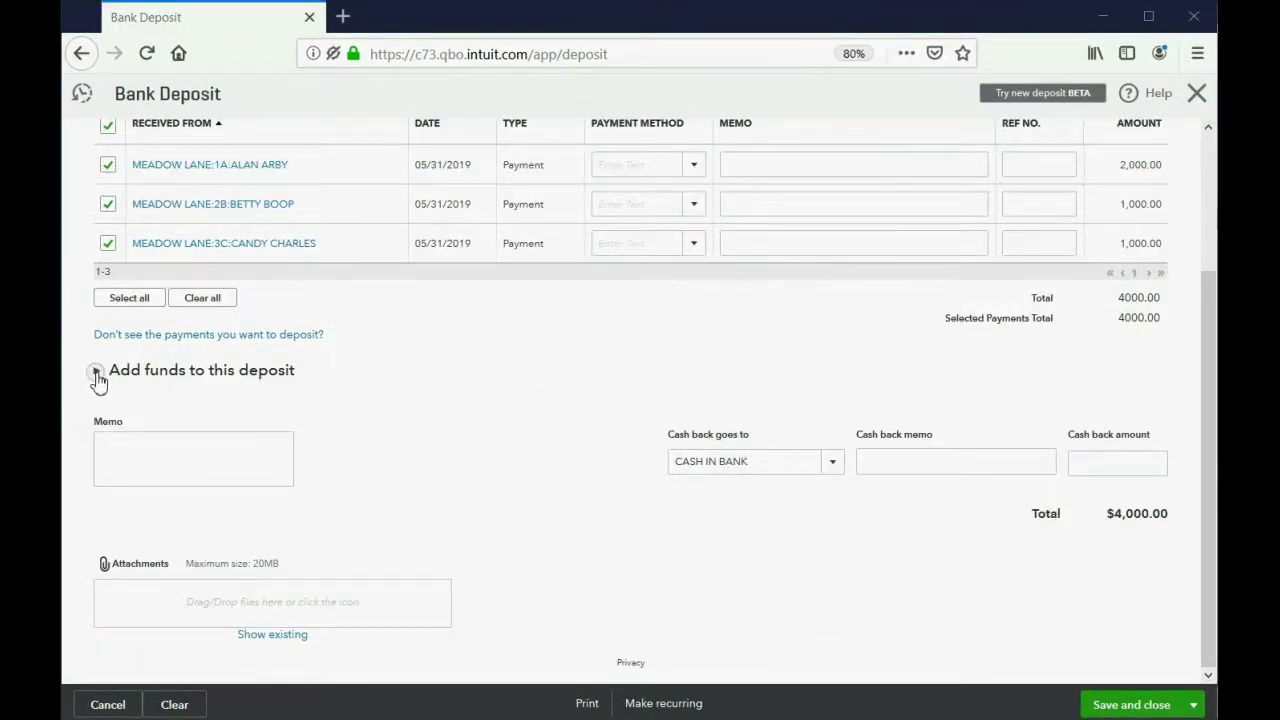
- Expand the Add funds to this deposit section
{"action": "left_click", "coordinate": [97, 372]}
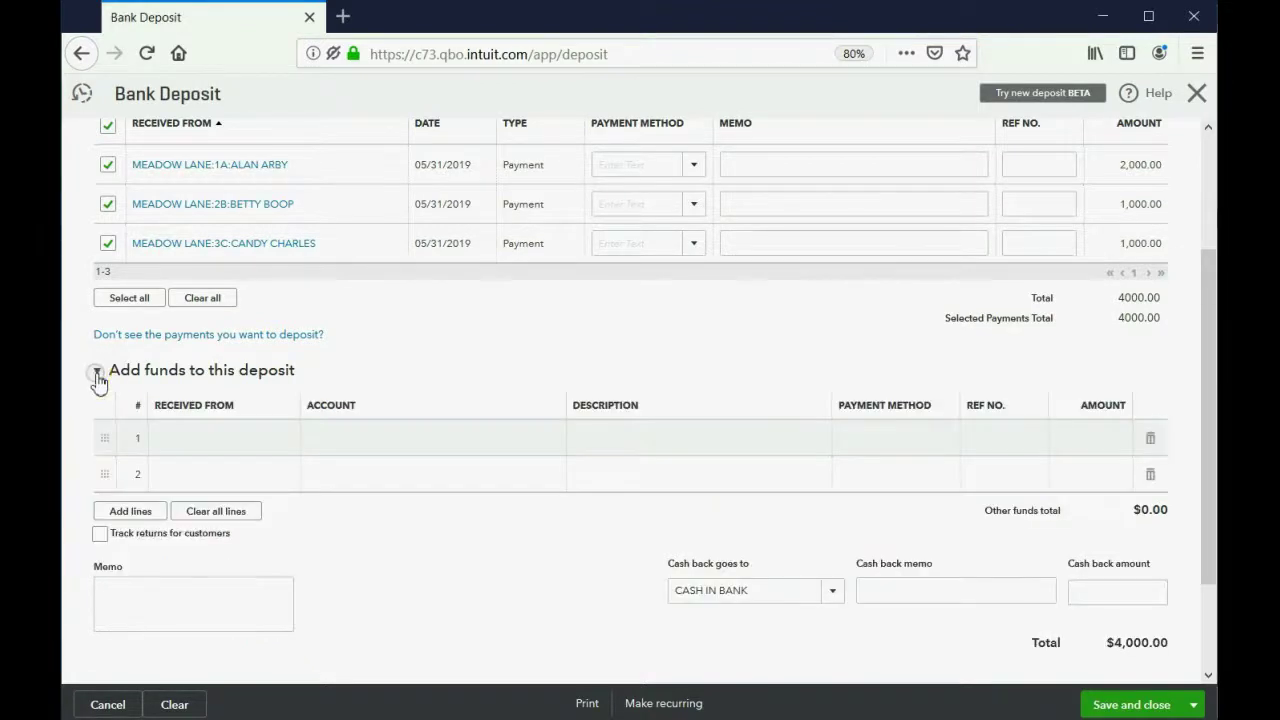
{"action": "scroll", "coordinate": [400, 366], "scroll_direction": "down", "scroll_amount": 1}
{"action": "scroll", "coordinate": [400, 366], "scroll_direction": "up", "scroll_amount": 2}
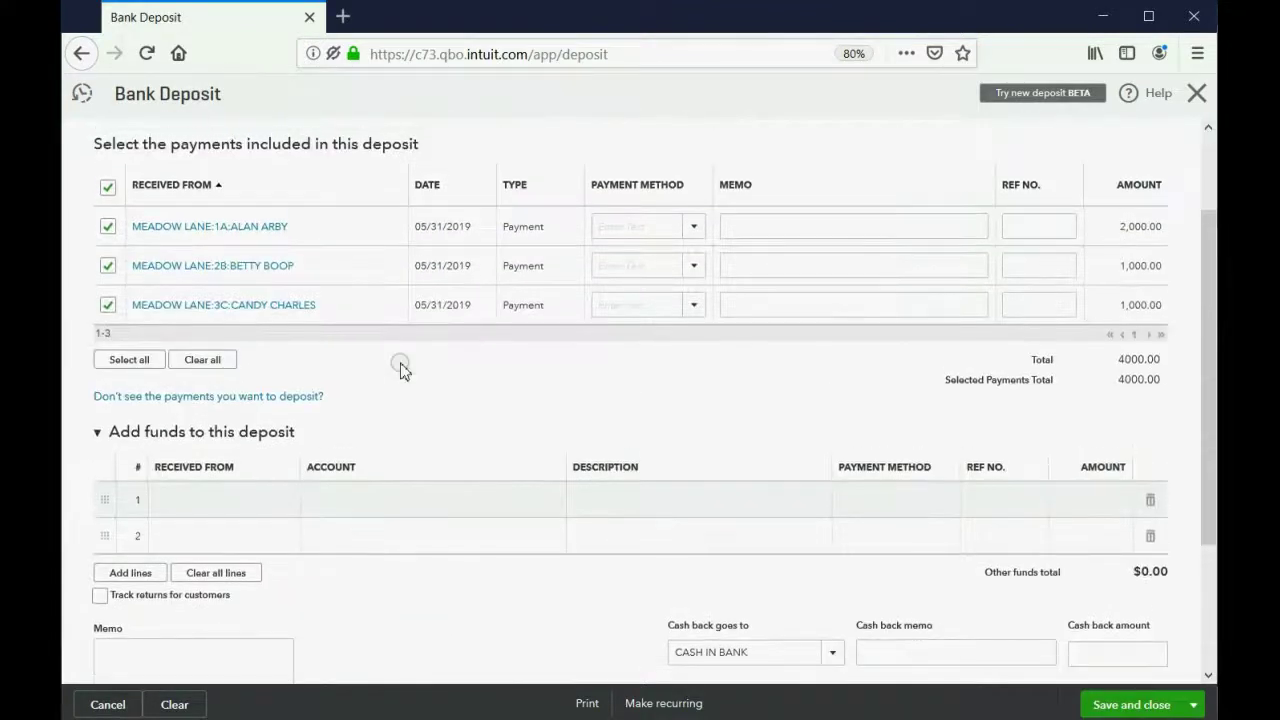
{"action": "scroll", "coordinate": [402, 370], "scroll_direction": "down", "scroll_amount": 1}
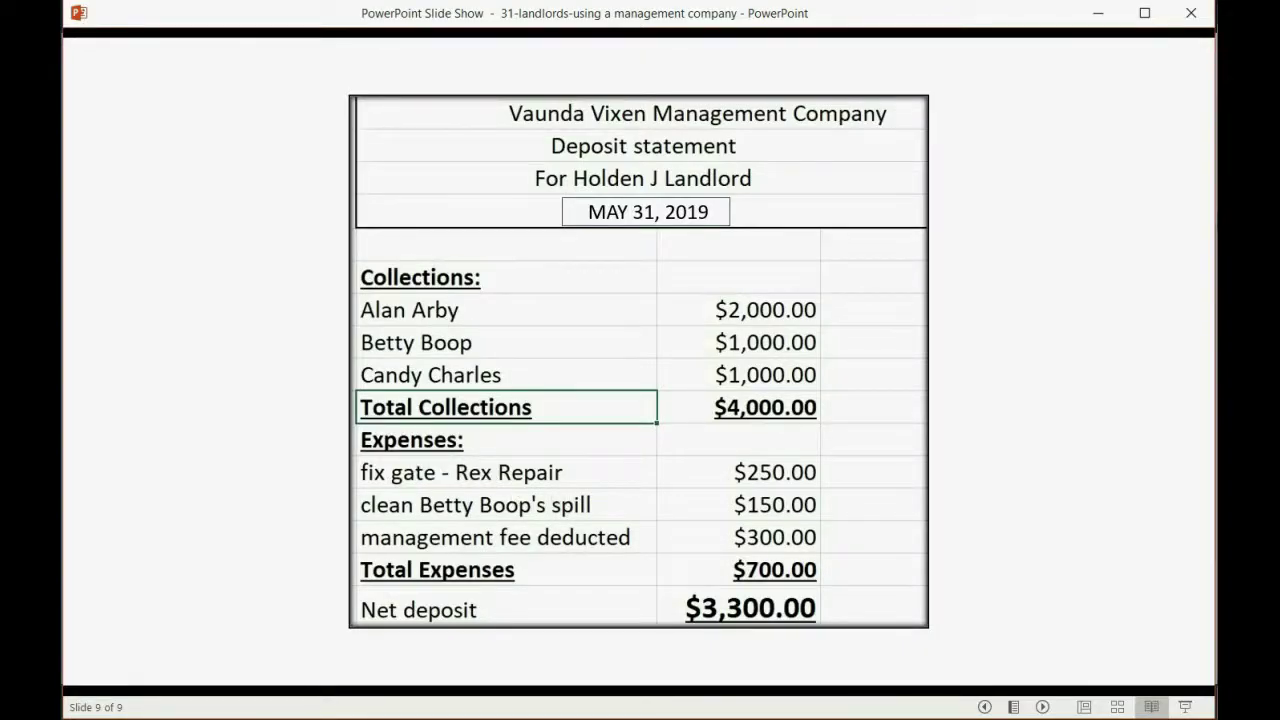
- Add a deposit line from REX REPAIR to REPAIR EXPENSE for -250.00
{"action": "key", "text": "alt+Tab"}
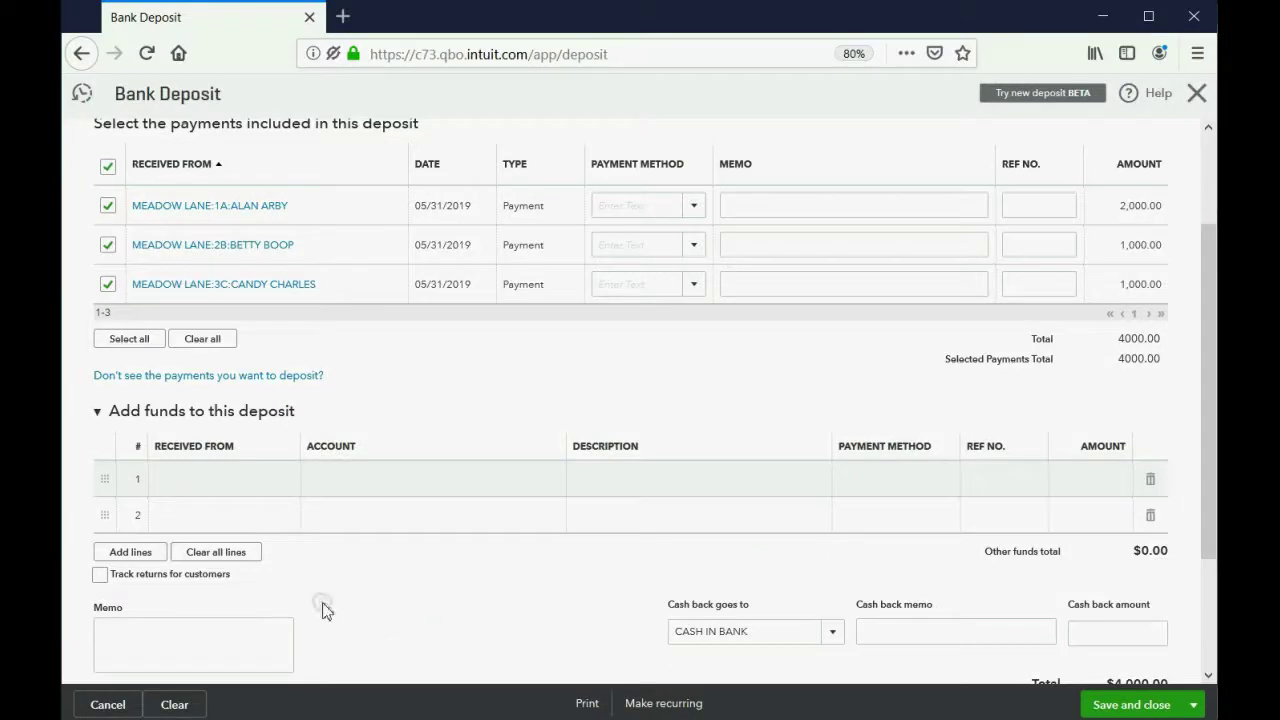
{"action": "left_click", "coordinate": [222, 480]}
{"action": "type", "text": "R"}
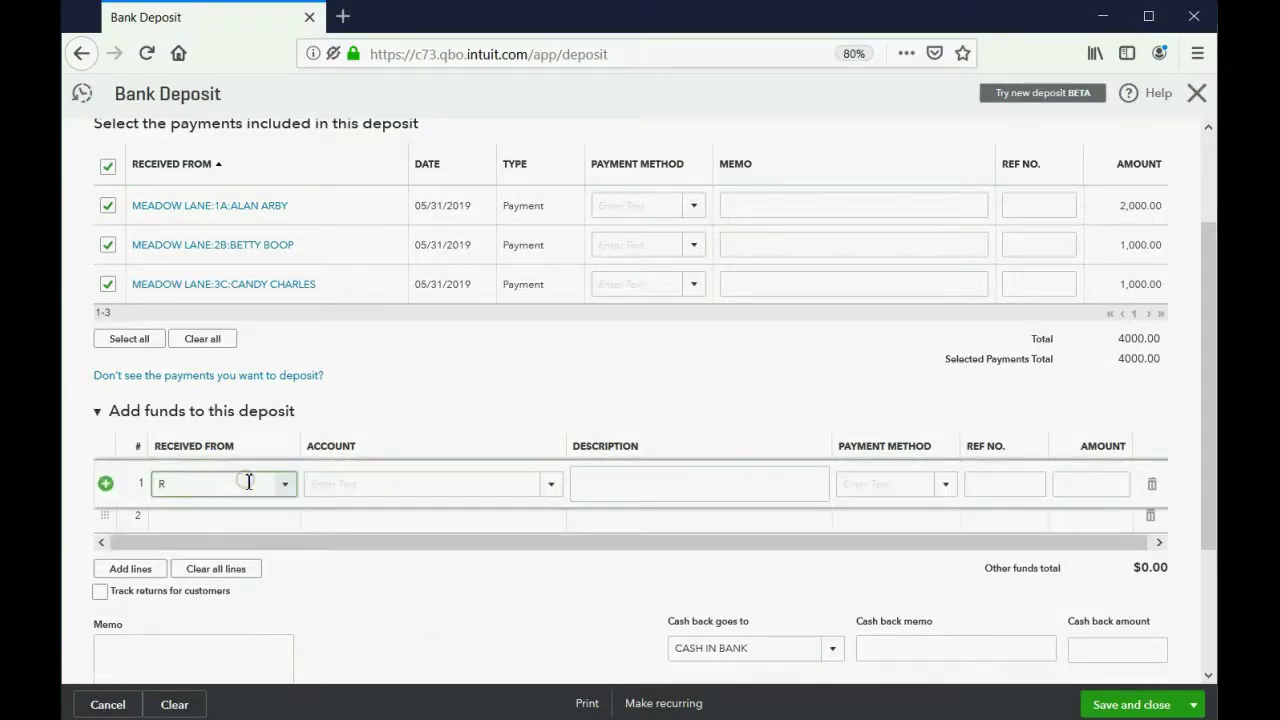
{"action": "type", "text": "EX REPAIR"}
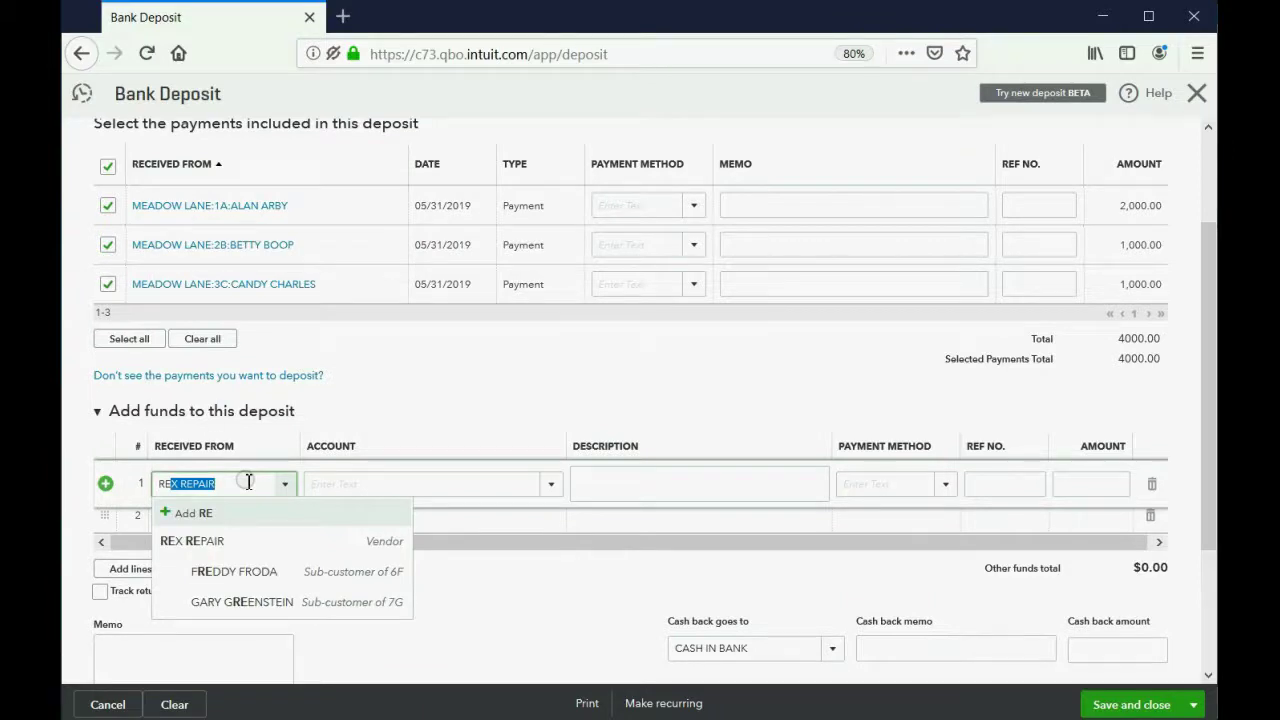
{"action": "key", "text": "Tab"}
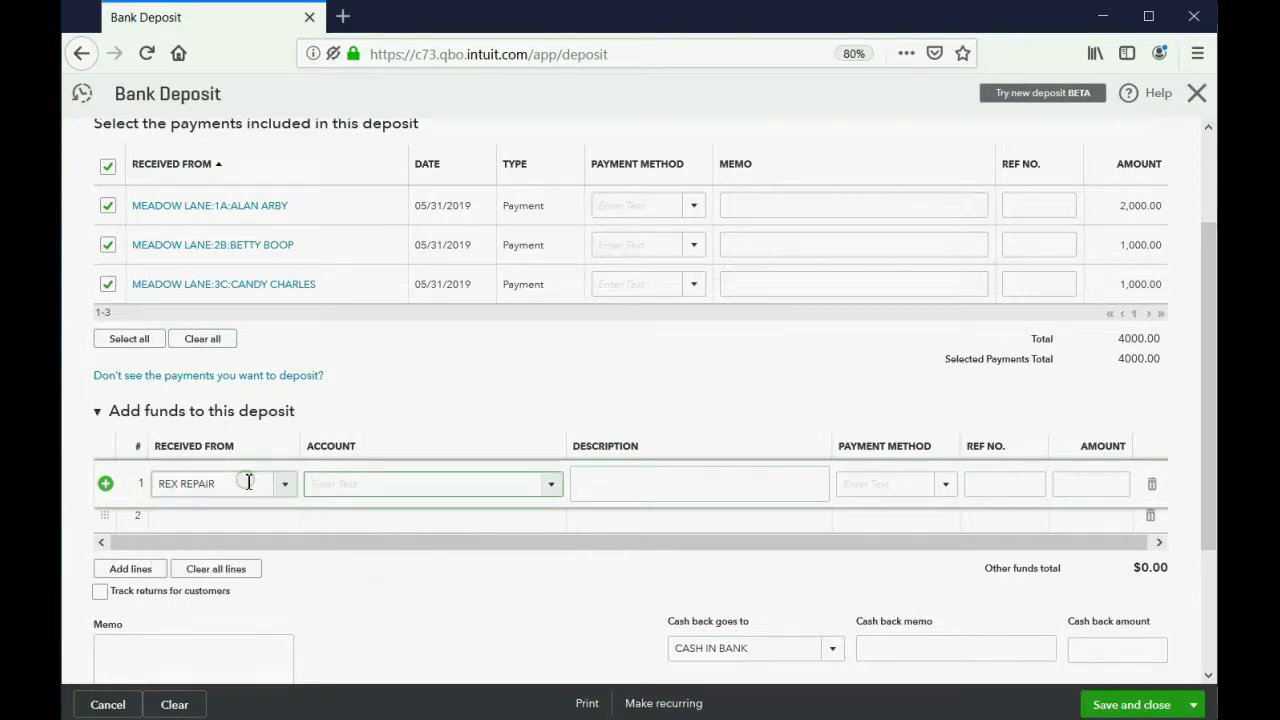
{"action": "left_click", "coordinate": [550, 485]}
{"action": "type", "text": "RENTAL INCOME EARNED"}
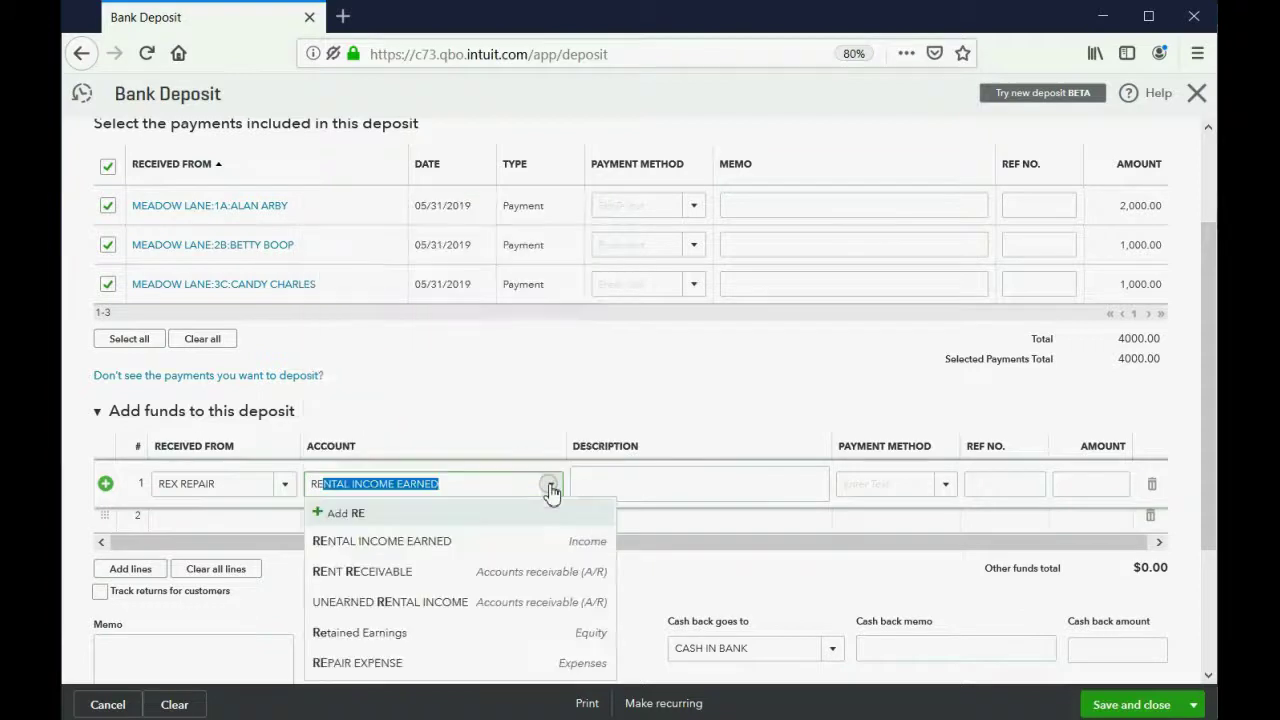
{"action": "left_click", "coordinate": [417, 664]}
{"action": "left_click", "coordinate": [1078, 484]}
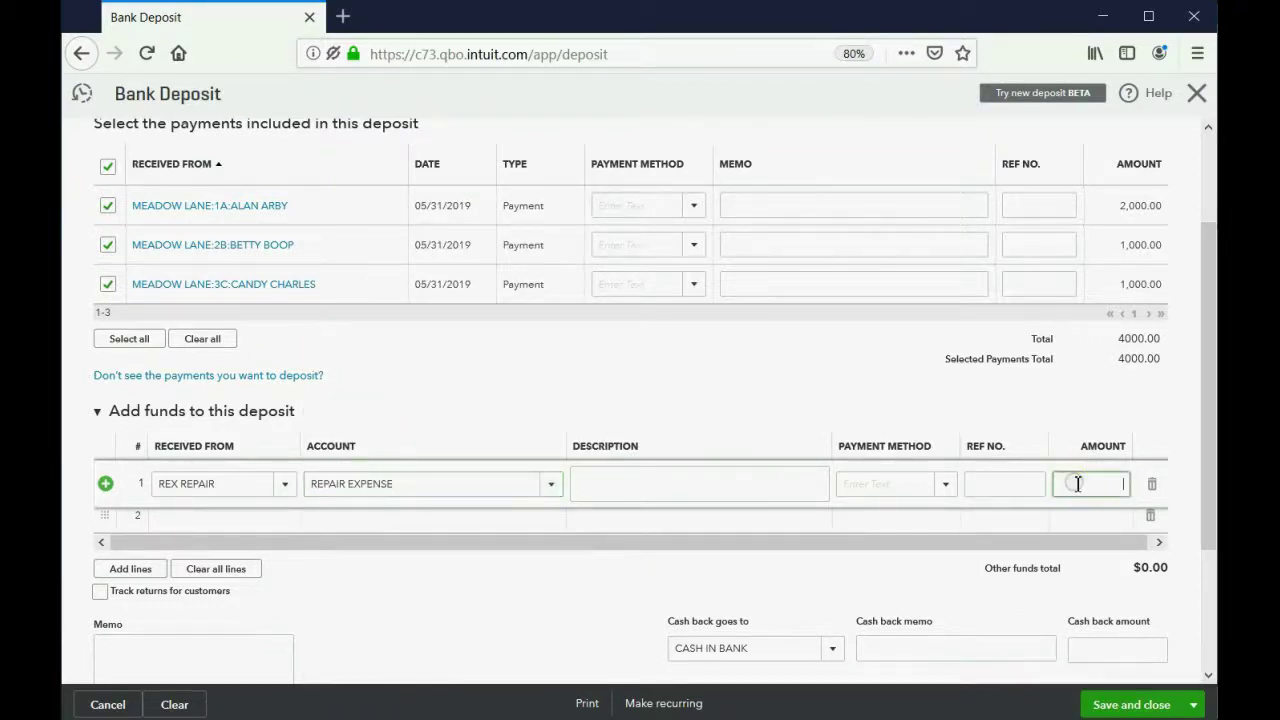
{"action": "type", "text": "-250"}
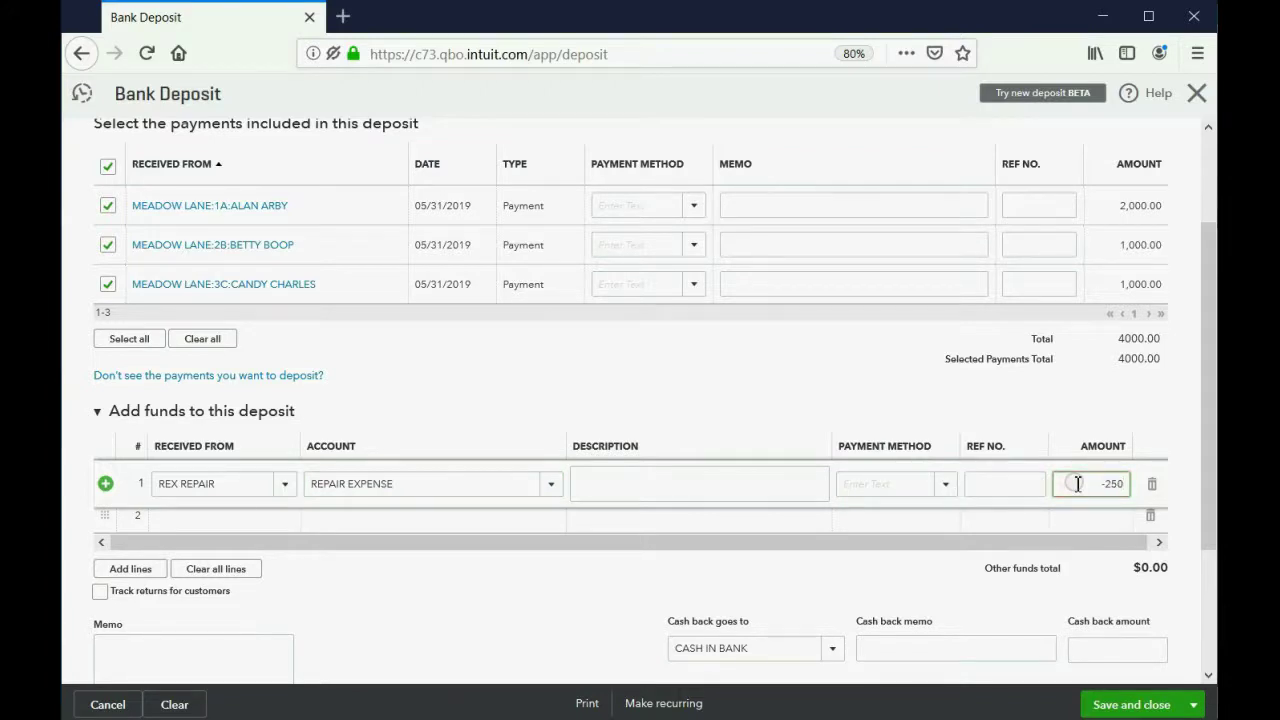
{"action": "key", "text": "Tab"}
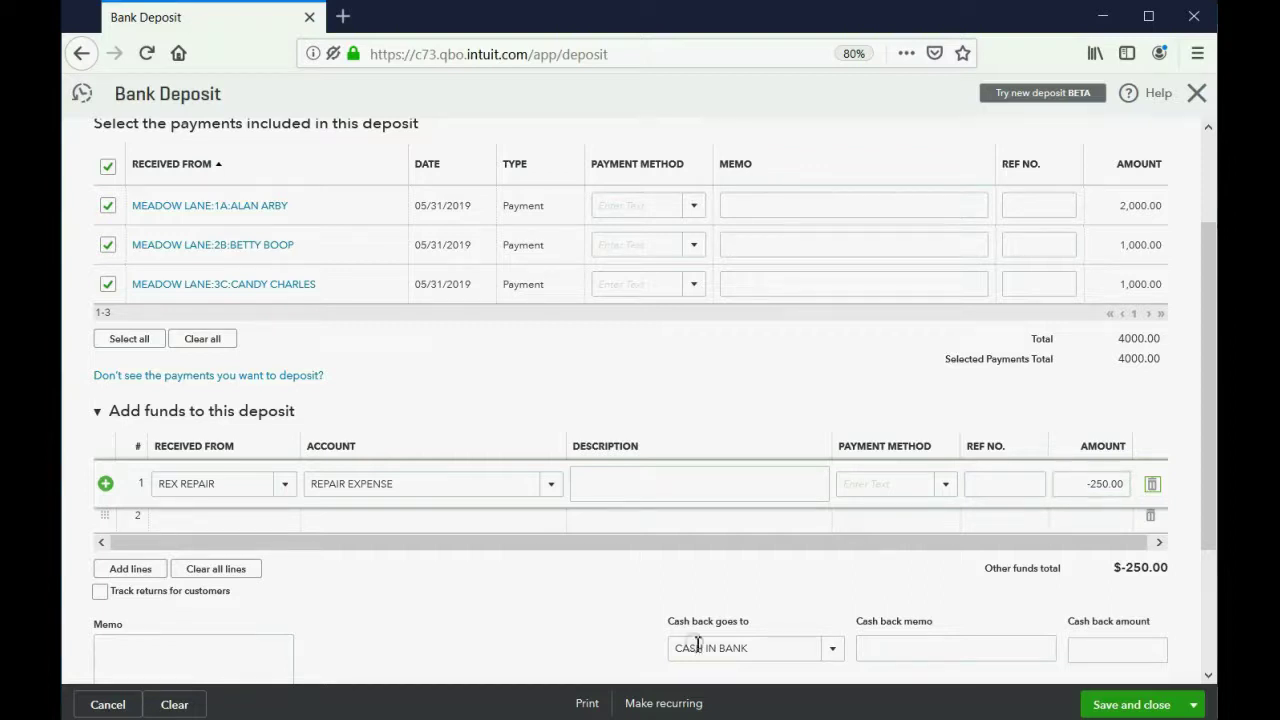
{"action": "left_click", "coordinate": [237, 518]}
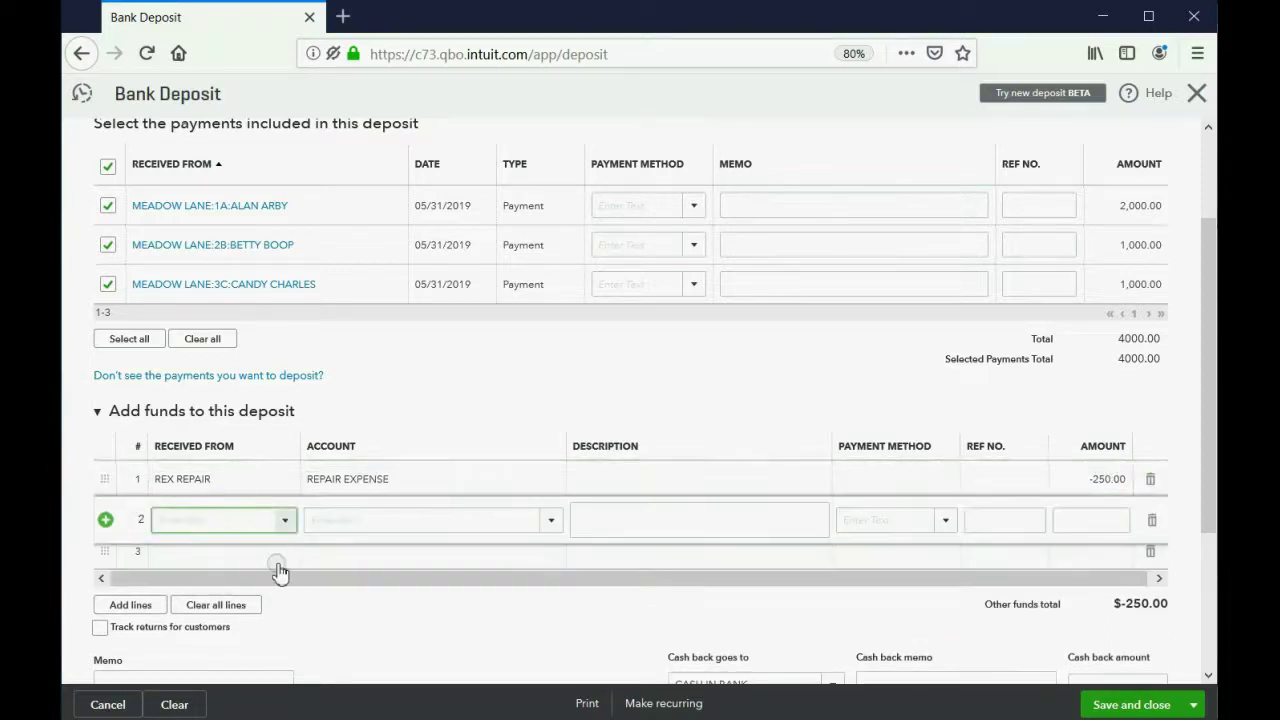
{"action": "key", "text": "alt+Tab"}
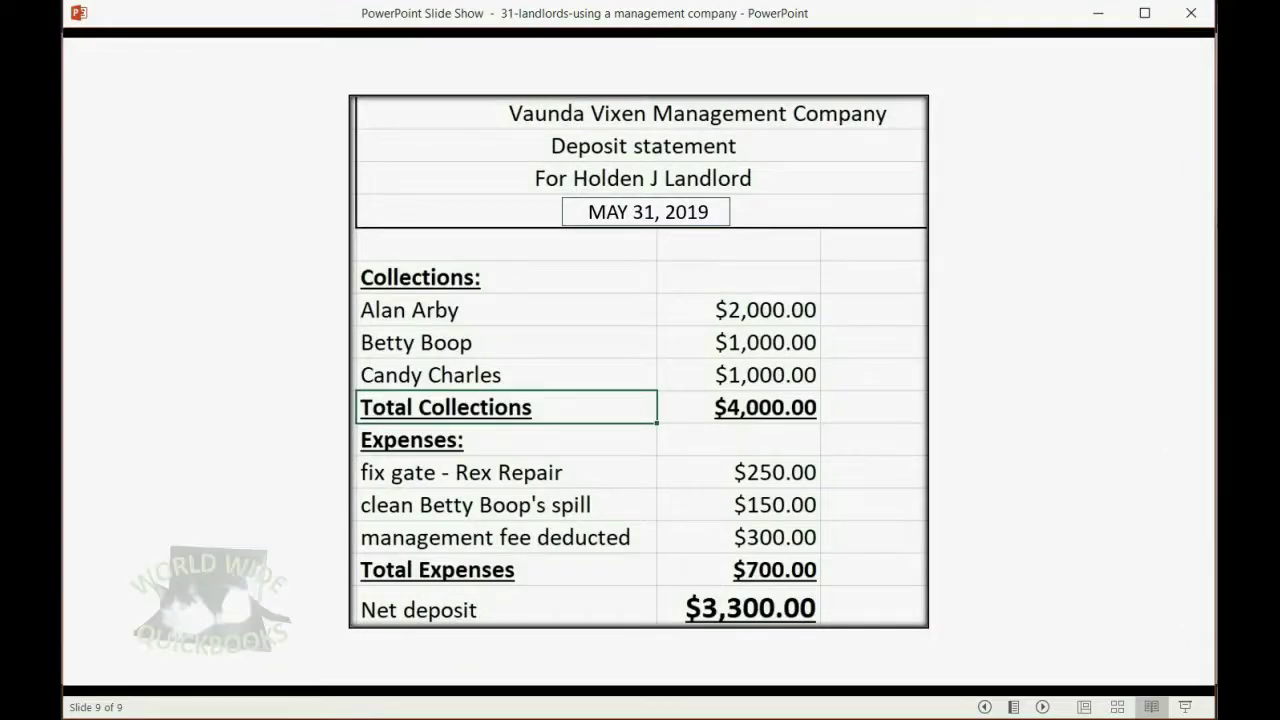
- Add a second line from CALVIN CLEANERS to CLEANING EXPENSE for -150.00, then view the statement slide
{"action": "key", "text": "alt+Tab"}
{"action": "left_click", "coordinate": [245, 521]}
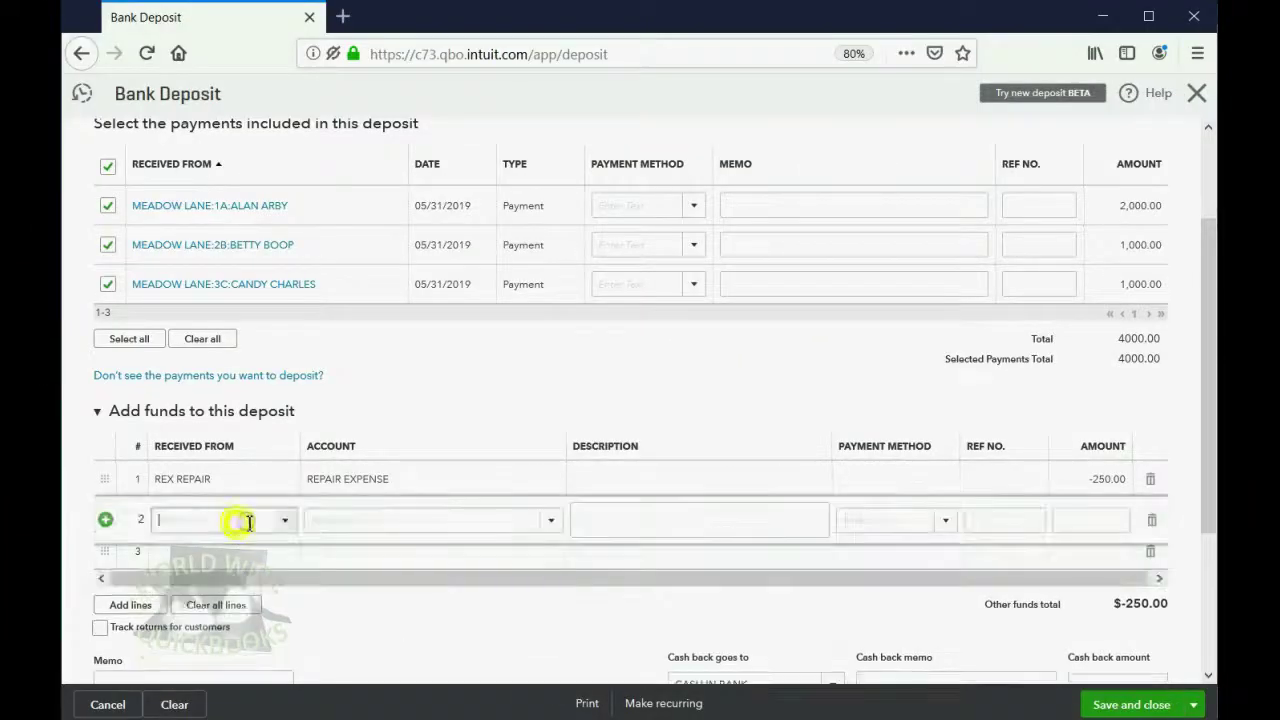
{"action": "left_click", "coordinate": [285, 521]}
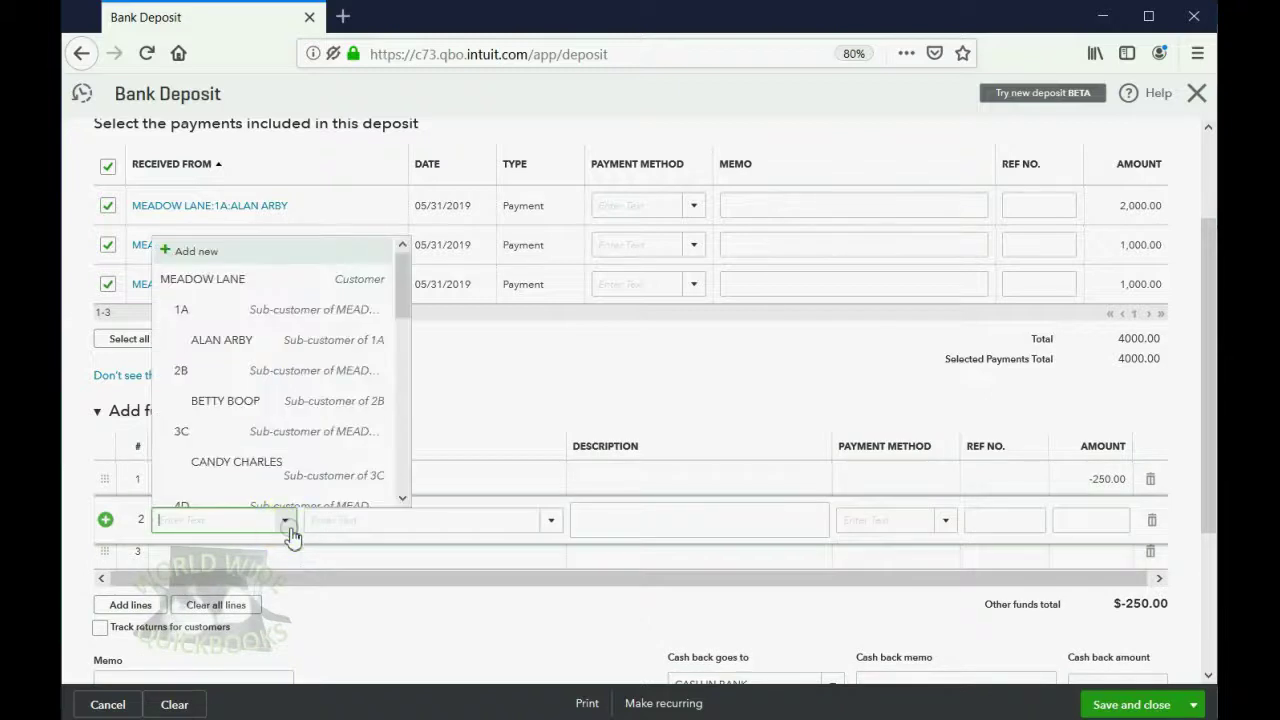
{"action": "type", "text": "CLE"}
{"action": "type", "text": "A"}
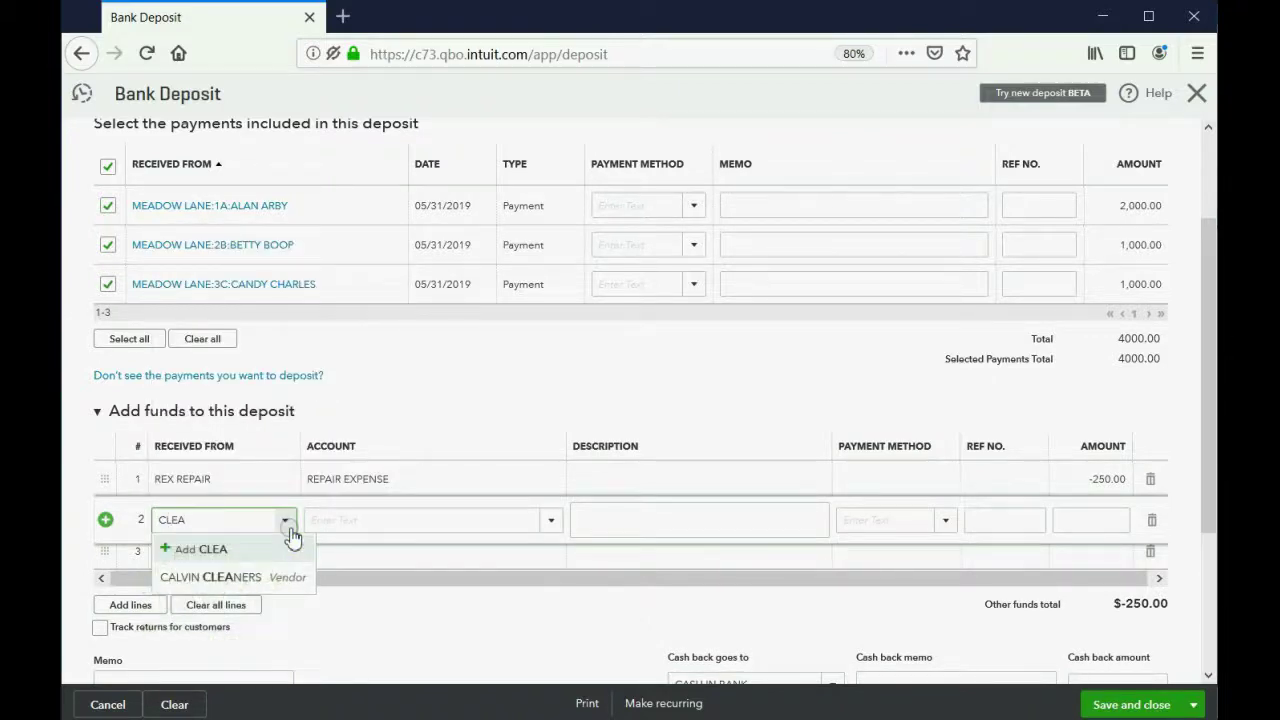
{"action": "left_click", "coordinate": [265, 578]}
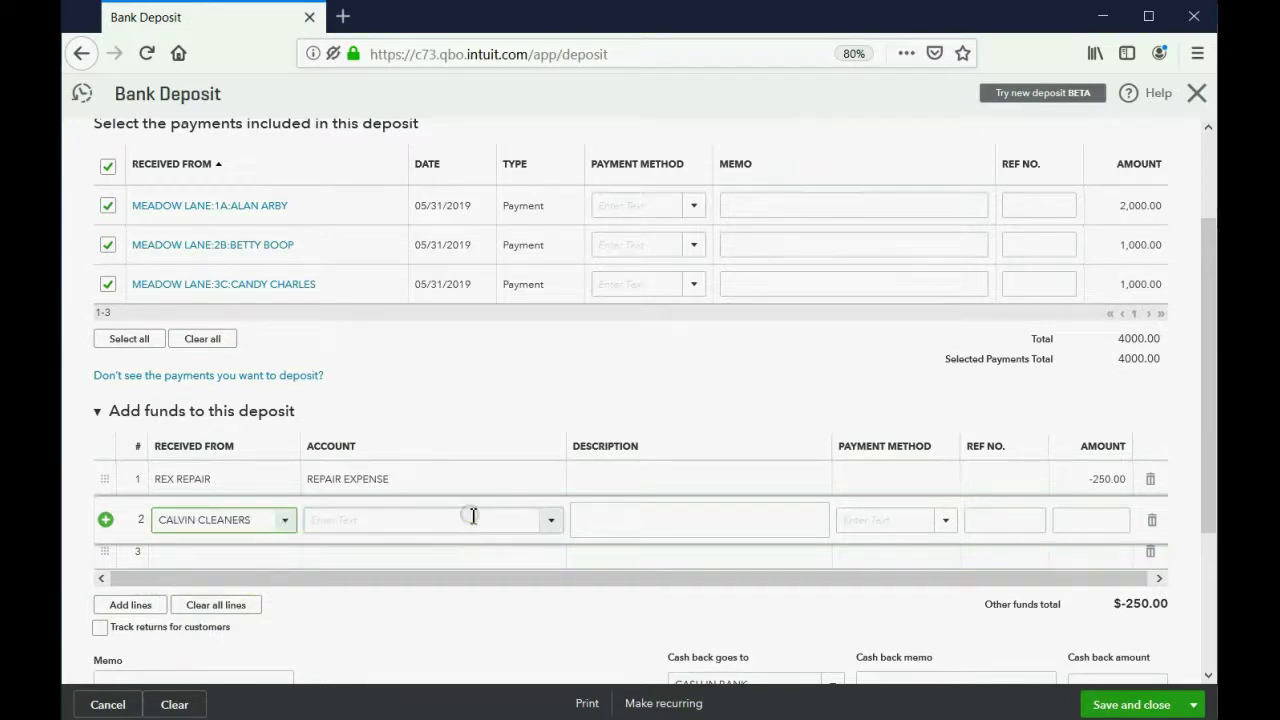
{"action": "left_click", "coordinate": [473, 517]}
{"action": "type", "text": "CLEANING EXPENSE"}
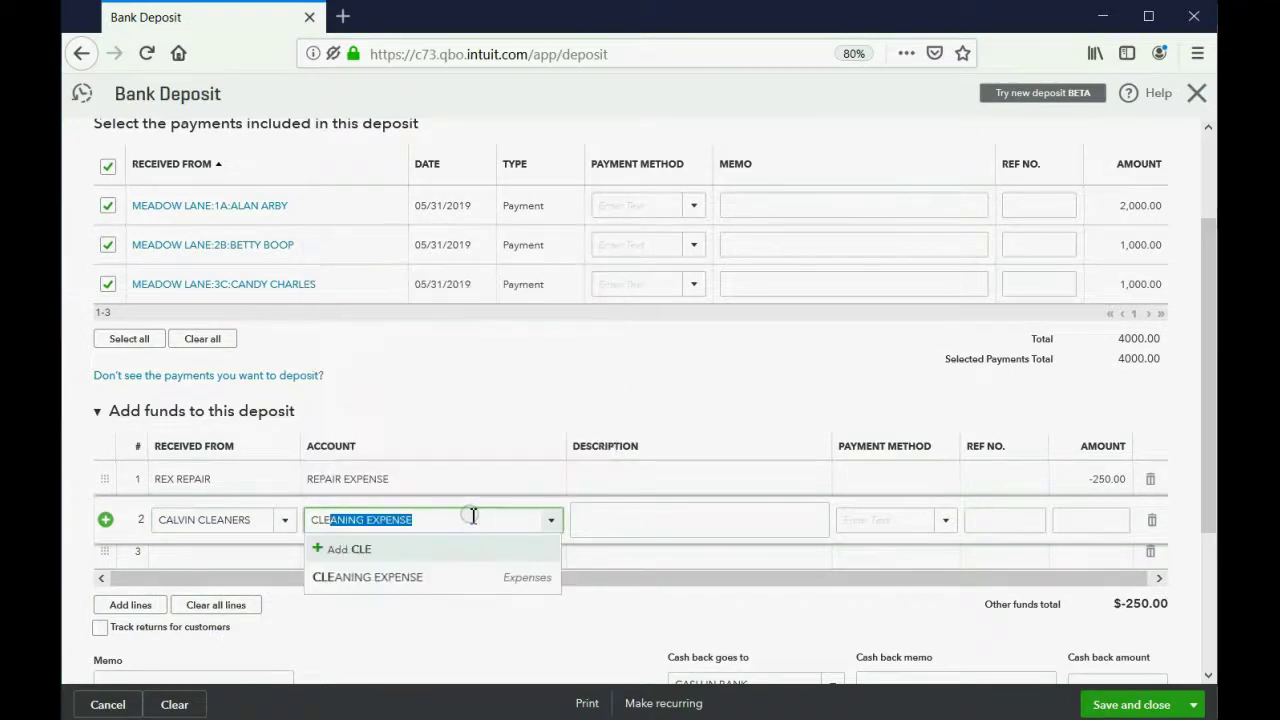
{"action": "left_click", "coordinate": [448, 583]}
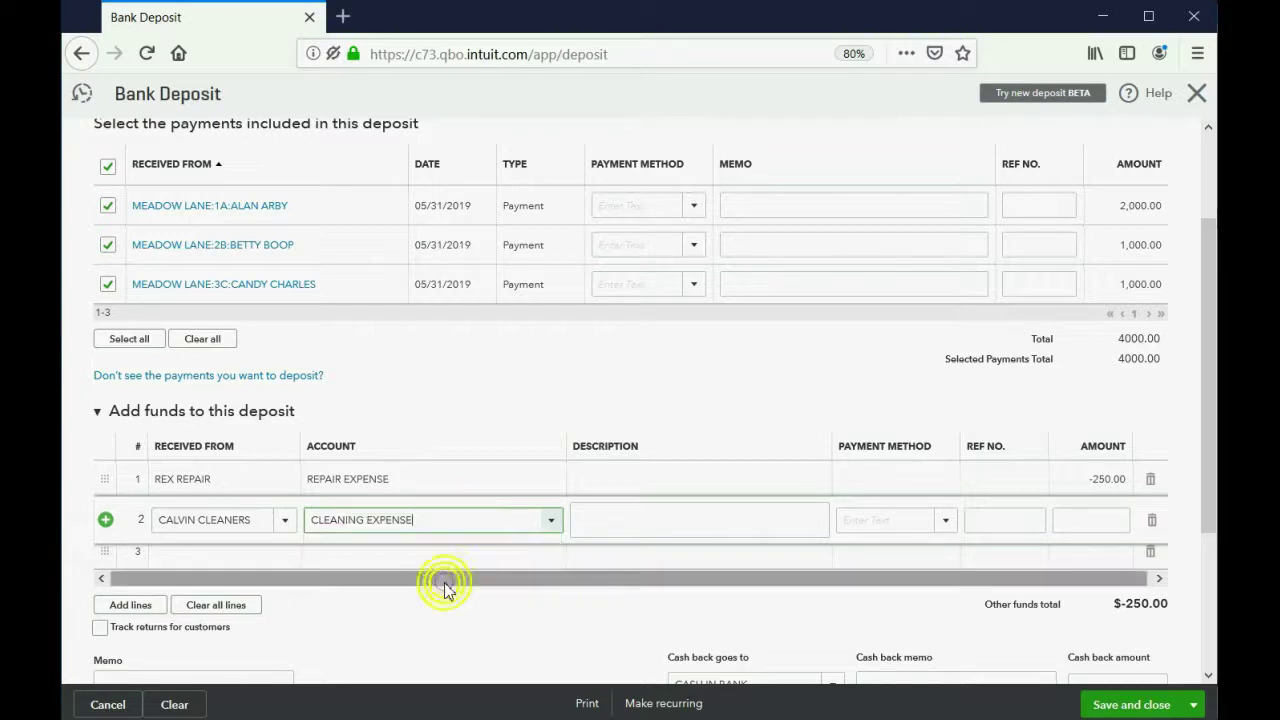
{"action": "left_click", "coordinate": [1073, 521]}
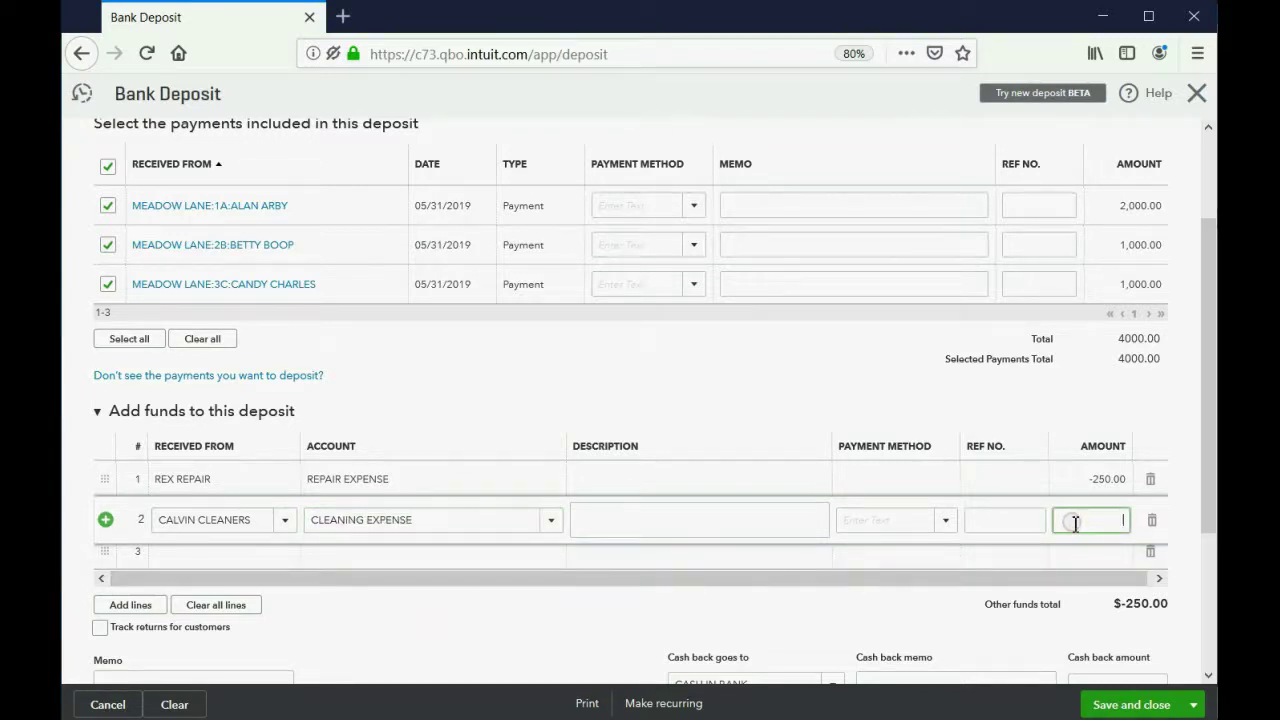
{"action": "type", "text": "-150"}
{"action": "key", "text": "Tab"}
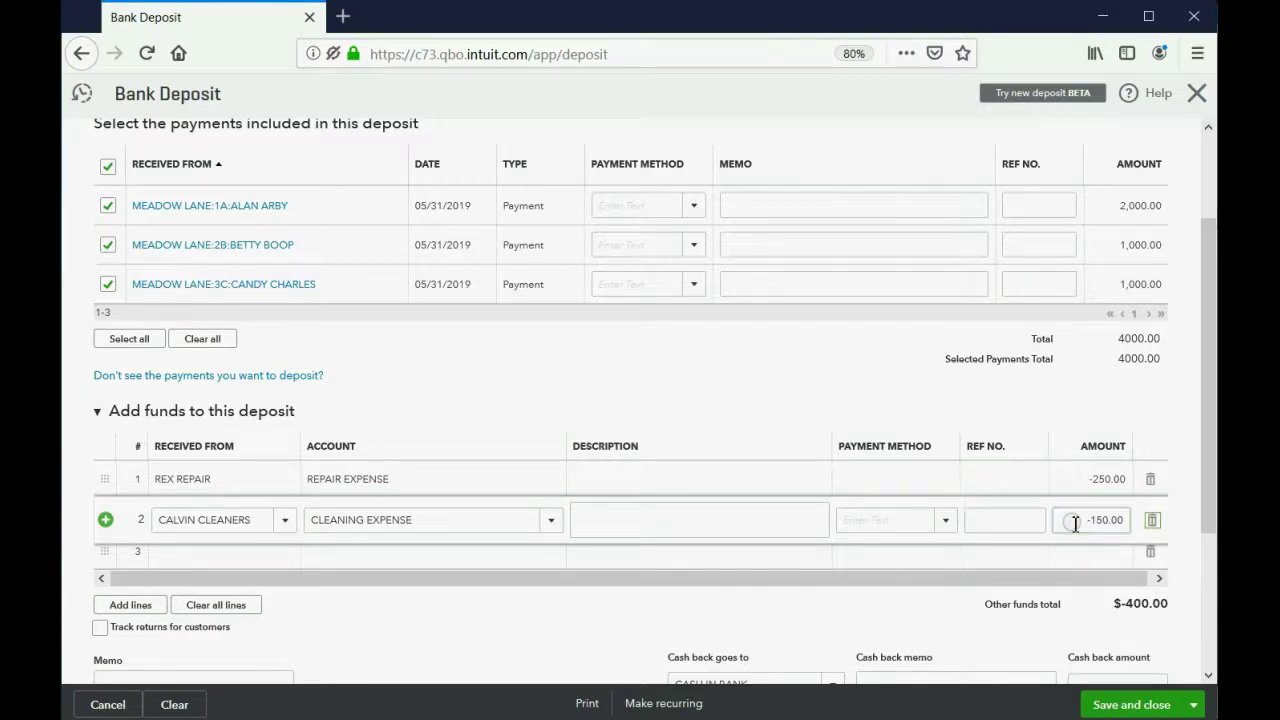
{"action": "key", "text": "alt+Tab"}
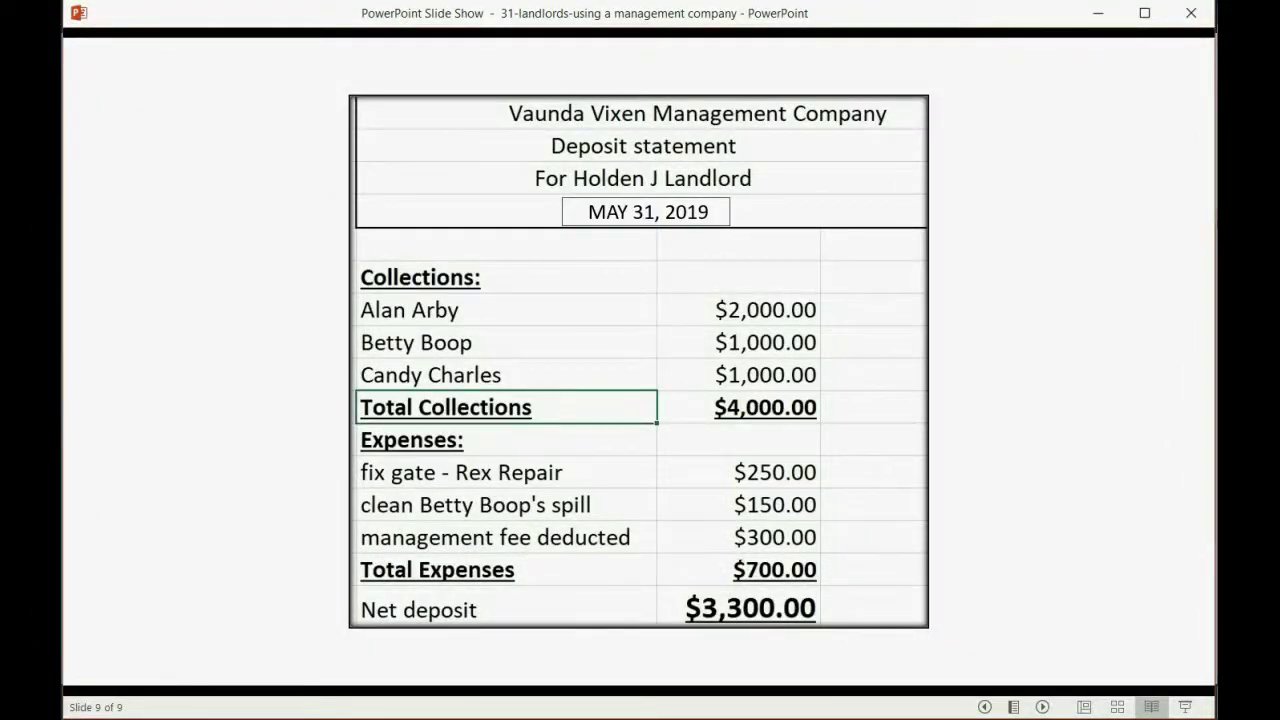
- Add a third line for the management company to MANAGEMENT COMPNY FEES EXPENSE for -300.00
{"action": "key", "text": "alt+Tab"}
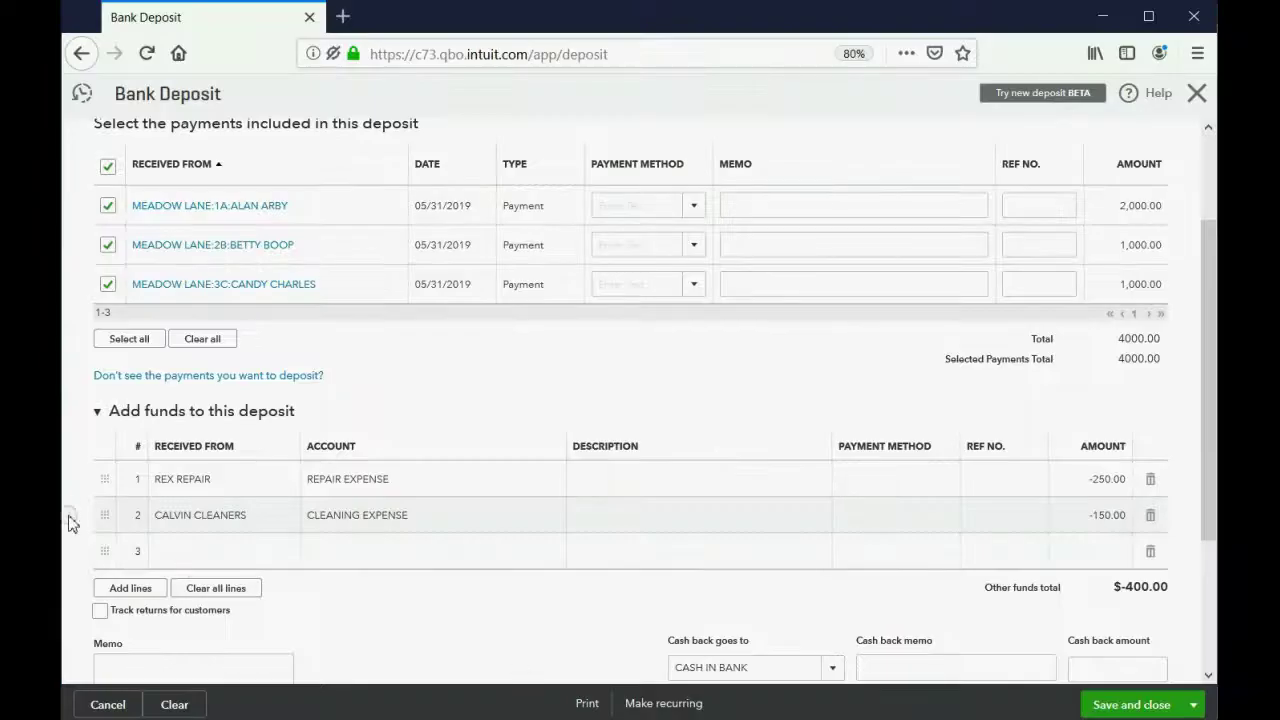
{"action": "left_click", "coordinate": [200, 554]}
{"action": "left_click", "coordinate": [283, 557]}
{"action": "type", "text": "V"}
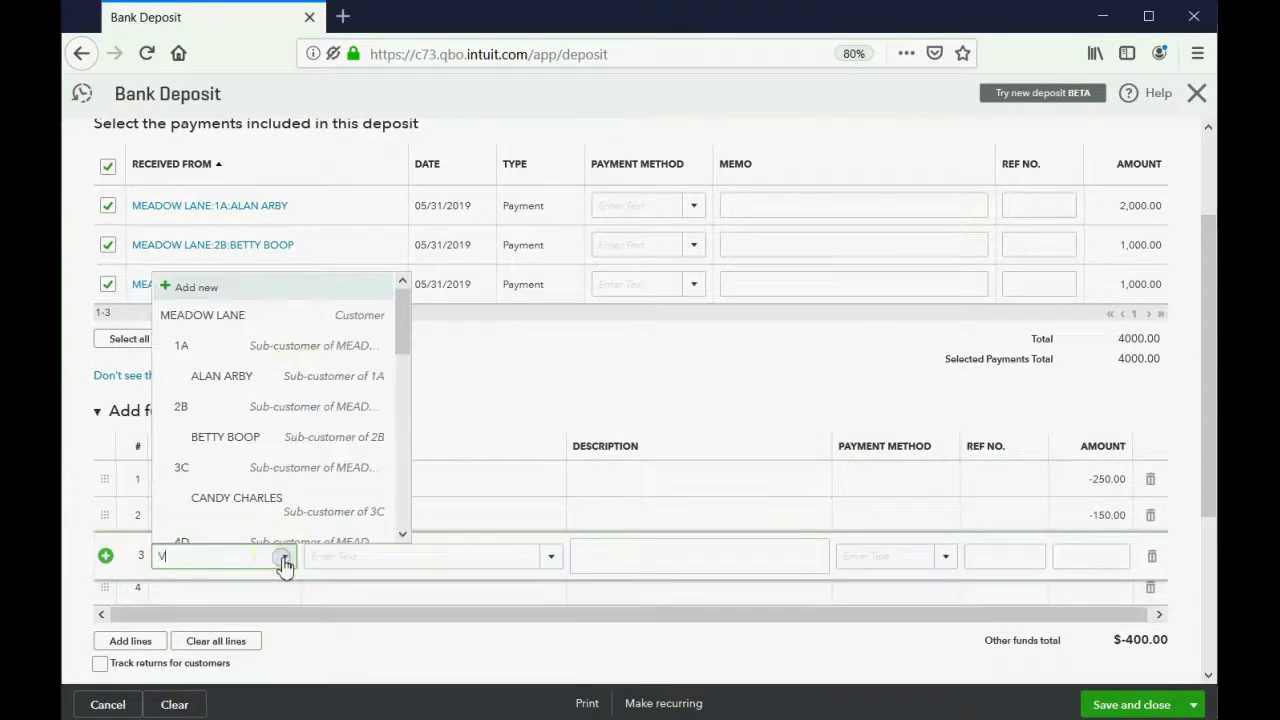
{"action": "type", "text": "A"}
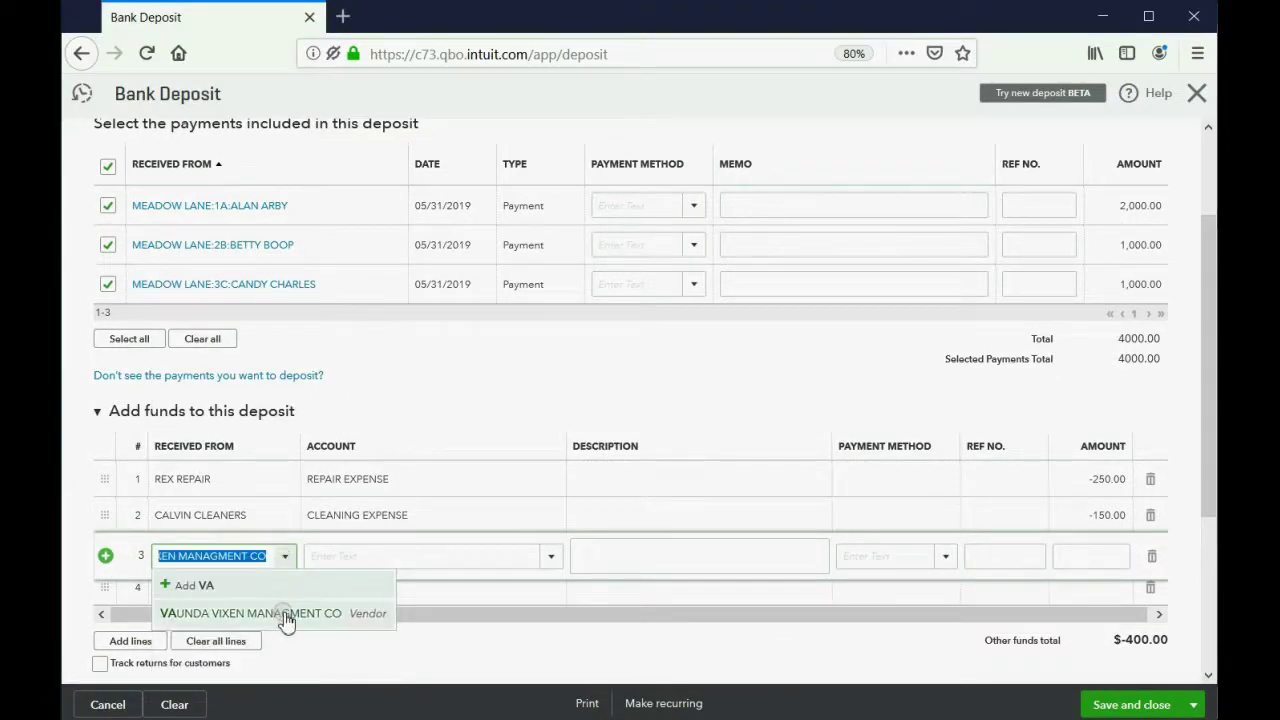
{"action": "left_click", "coordinate": [287, 615]}
{"action": "left_click", "coordinate": [364, 557]}
{"action": "type", "text": "M"}
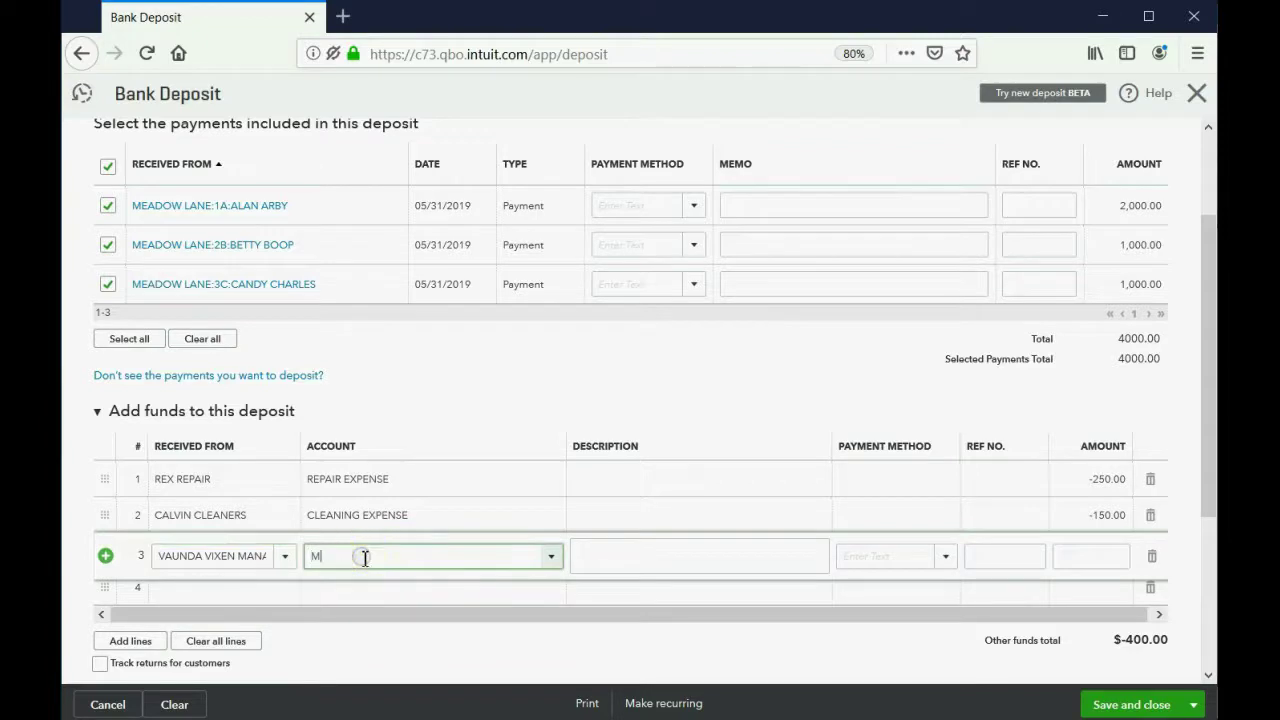
{"action": "type", "text": "ANAGEMENT COMPNY FEES EXPENSE"}
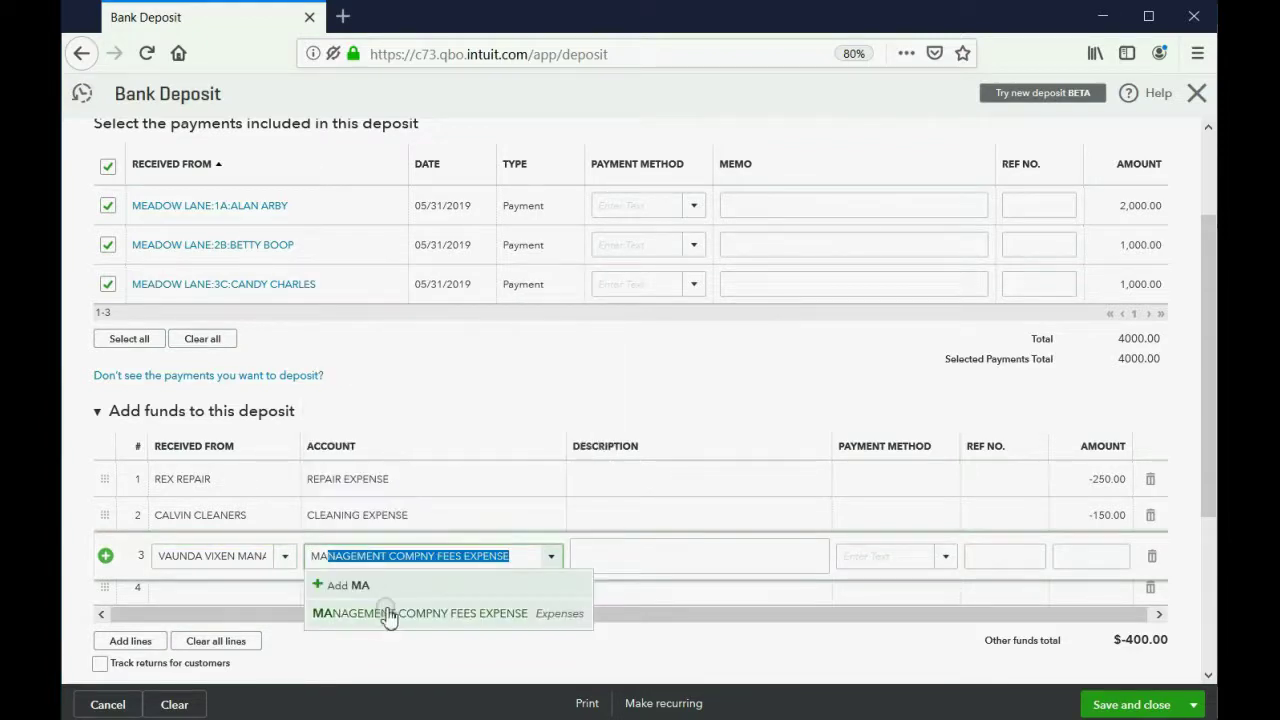
{"action": "left_click", "coordinate": [384, 612]}
{"action": "left_click", "coordinate": [1094, 555]}
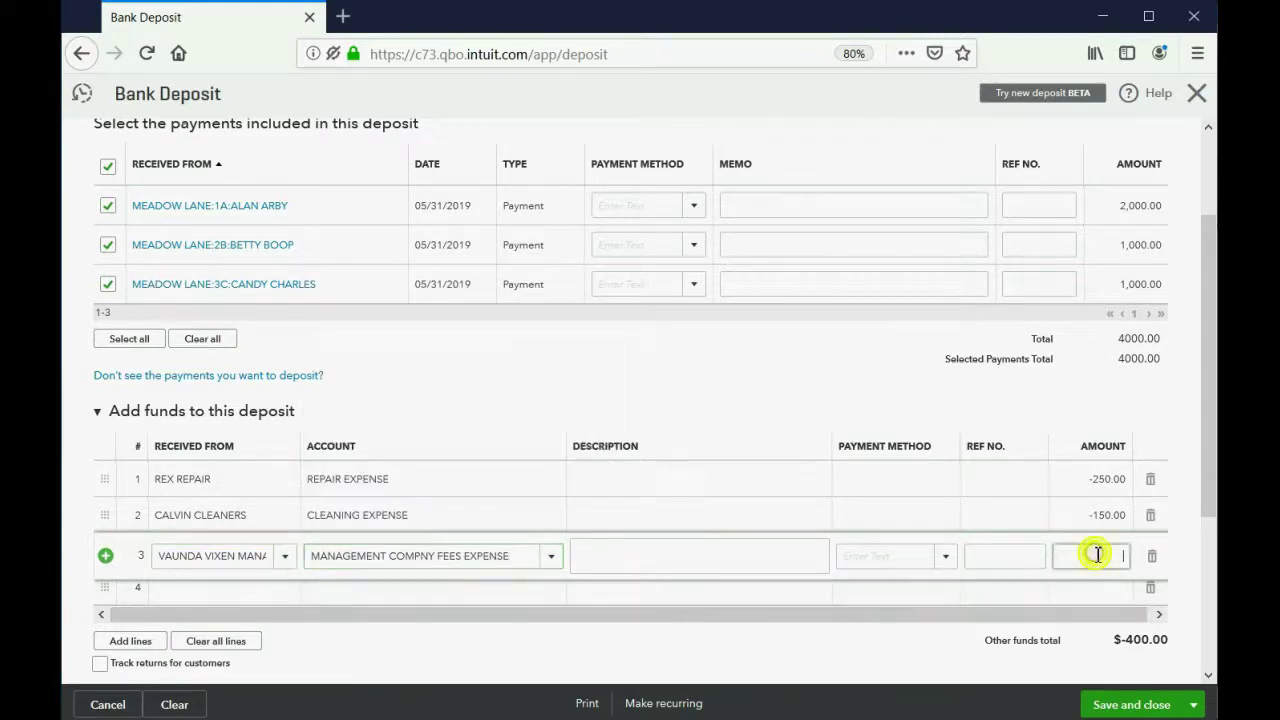
{"action": "type", "text": "-300"}
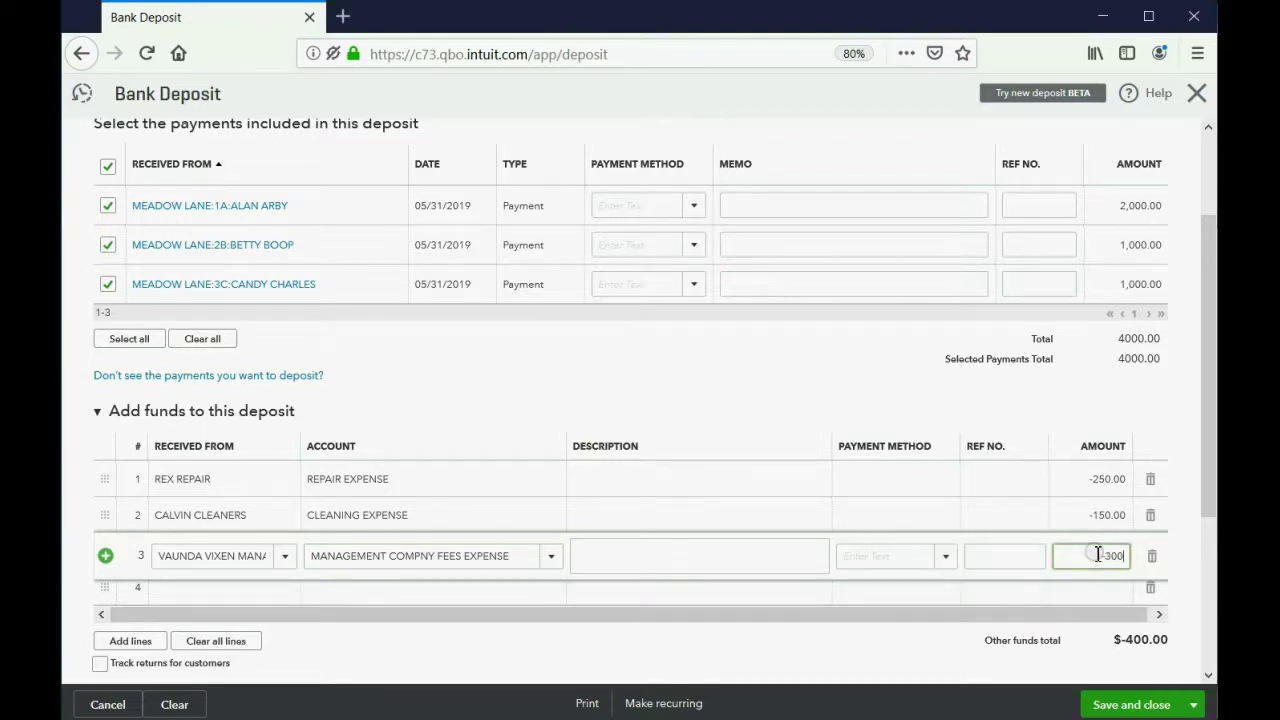
{"action": "key", "text": "Tab"}
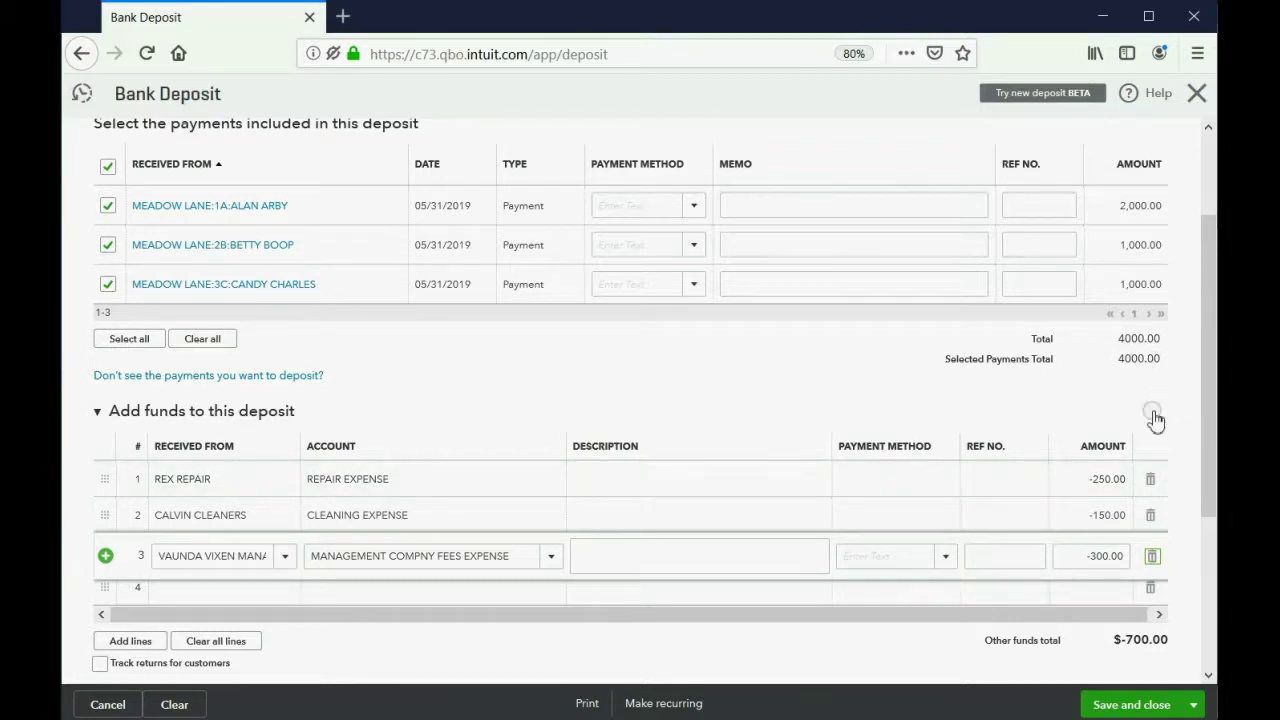
{"action": "left_click_drag", "start_coordinate": [1200, 491], "coordinate": [1209, 630]}
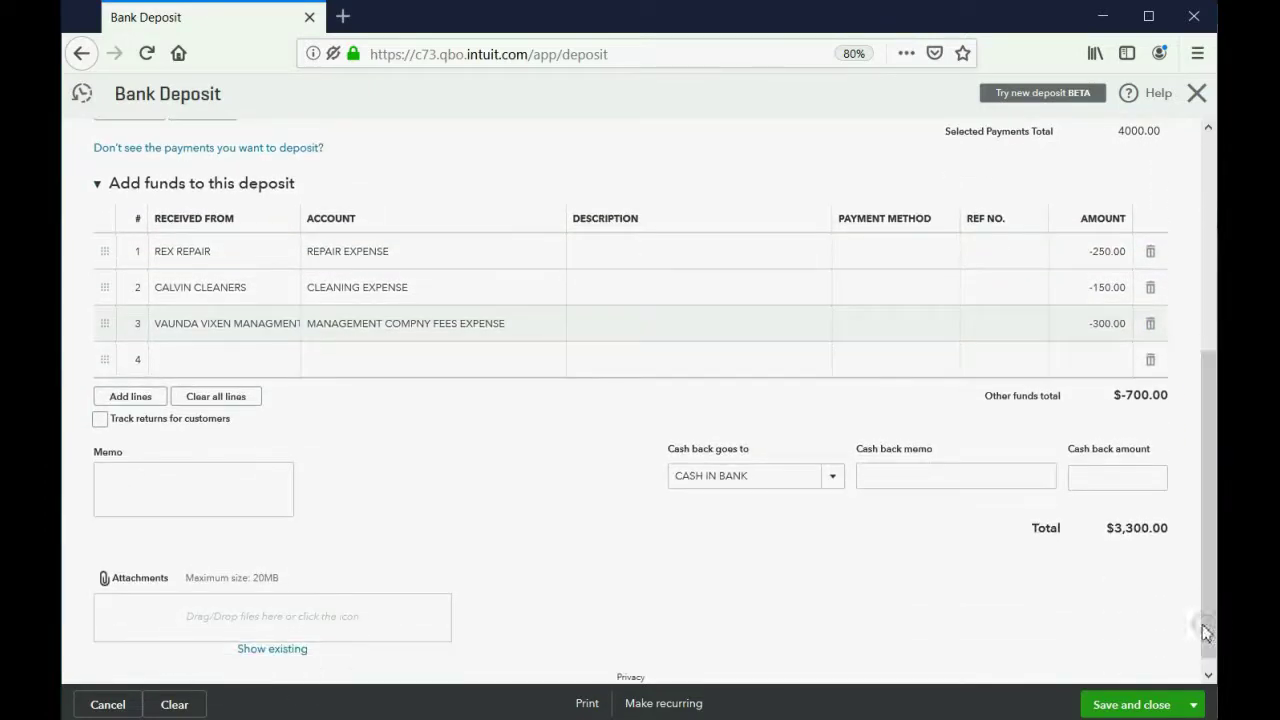
- Compare the $3,300.00 deposit total with the statement slide, then save and close the deposit
{"action": "left_click_drag", "start_coordinate": [1108, 530], "coordinate": [1168, 535]}
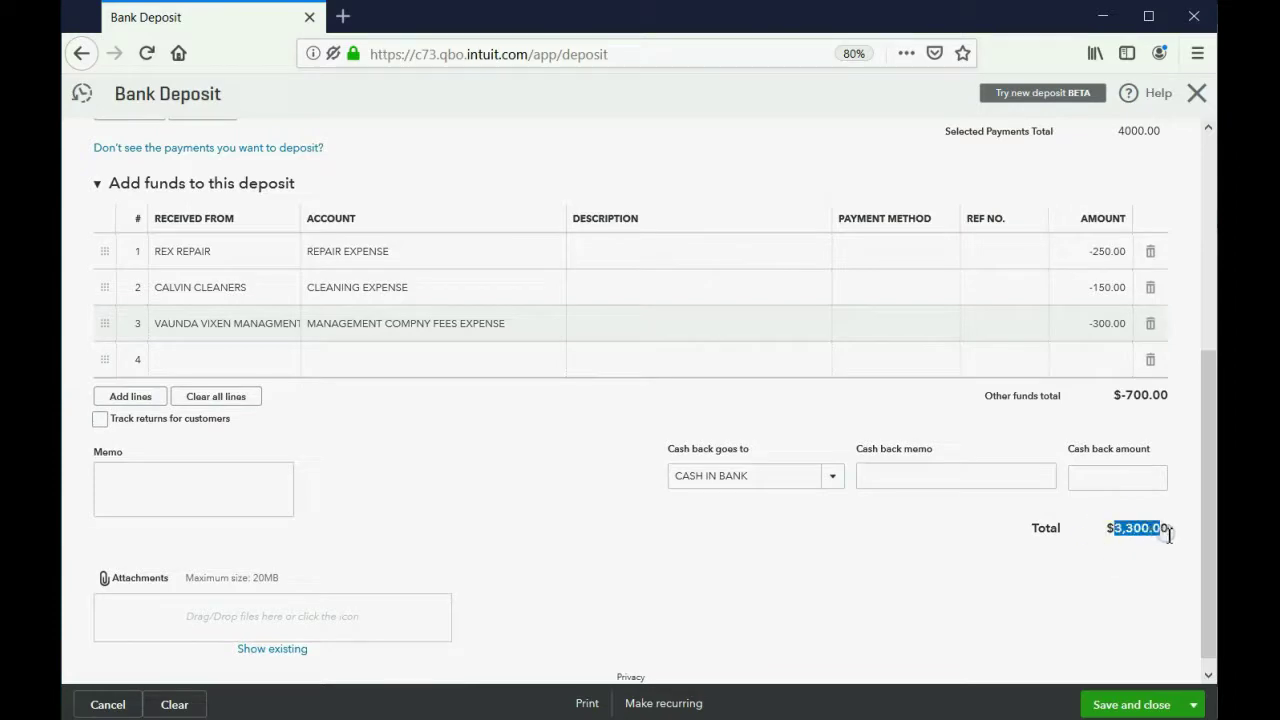
{"action": "key", "text": "alt+Tab"}
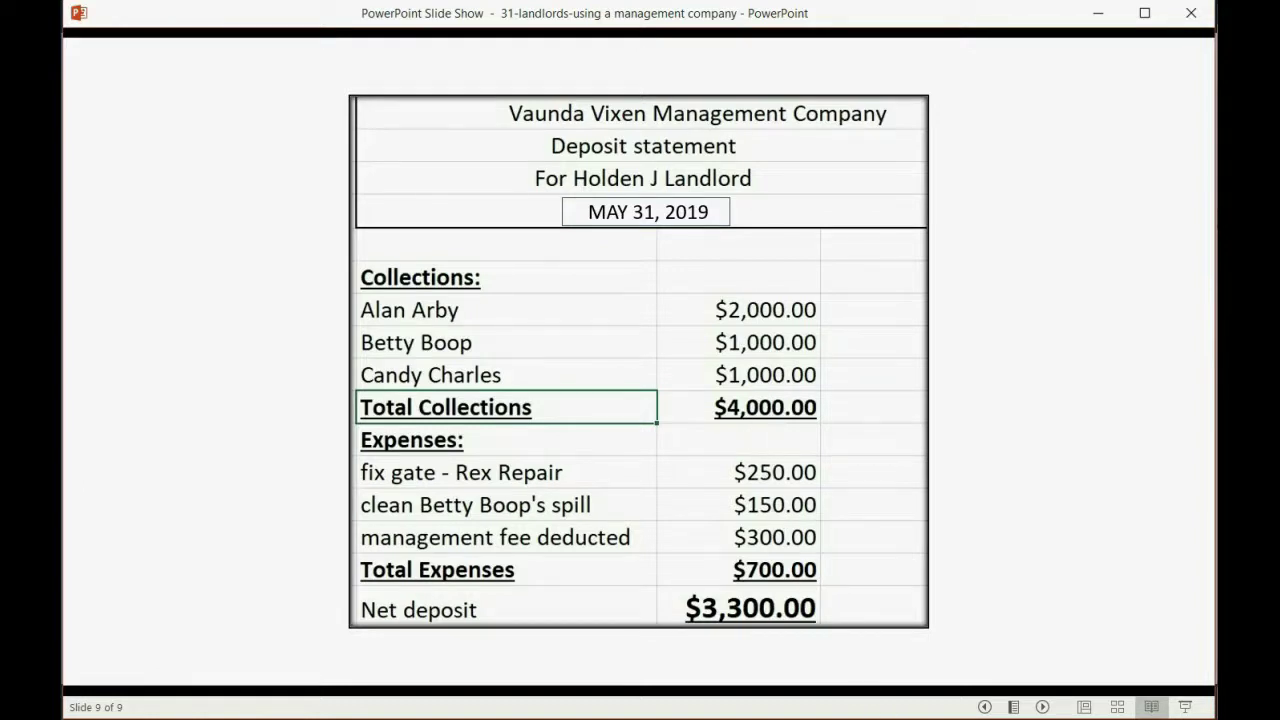
{"action": "key", "text": "alt+Tab"}
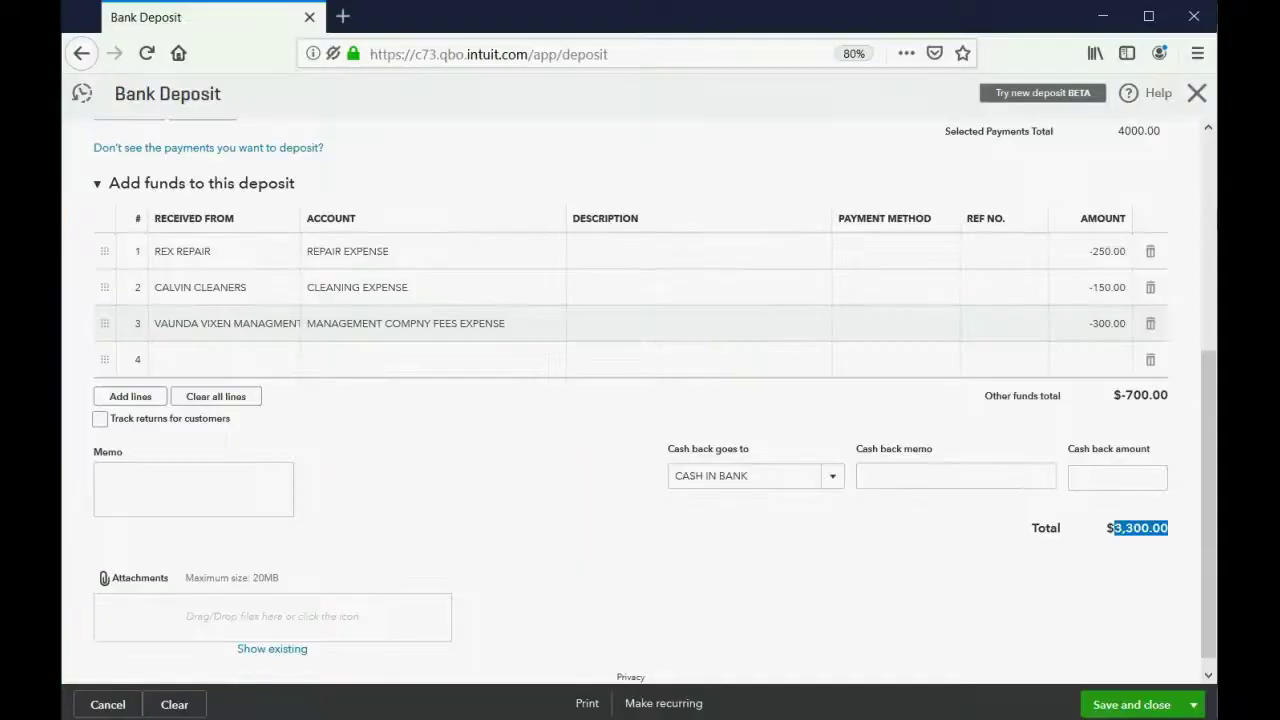
{"action": "left_click", "coordinate": [1083, 643]}
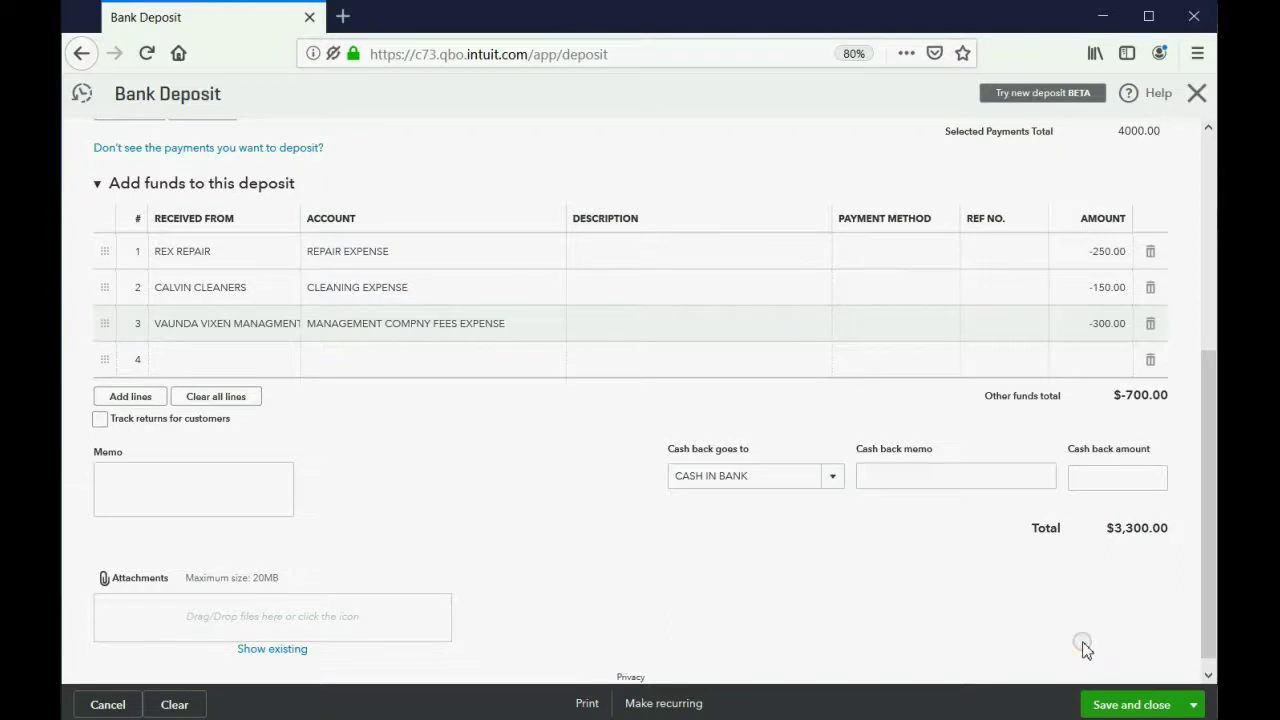
{"action": "left_click", "coordinate": [1118, 706]}
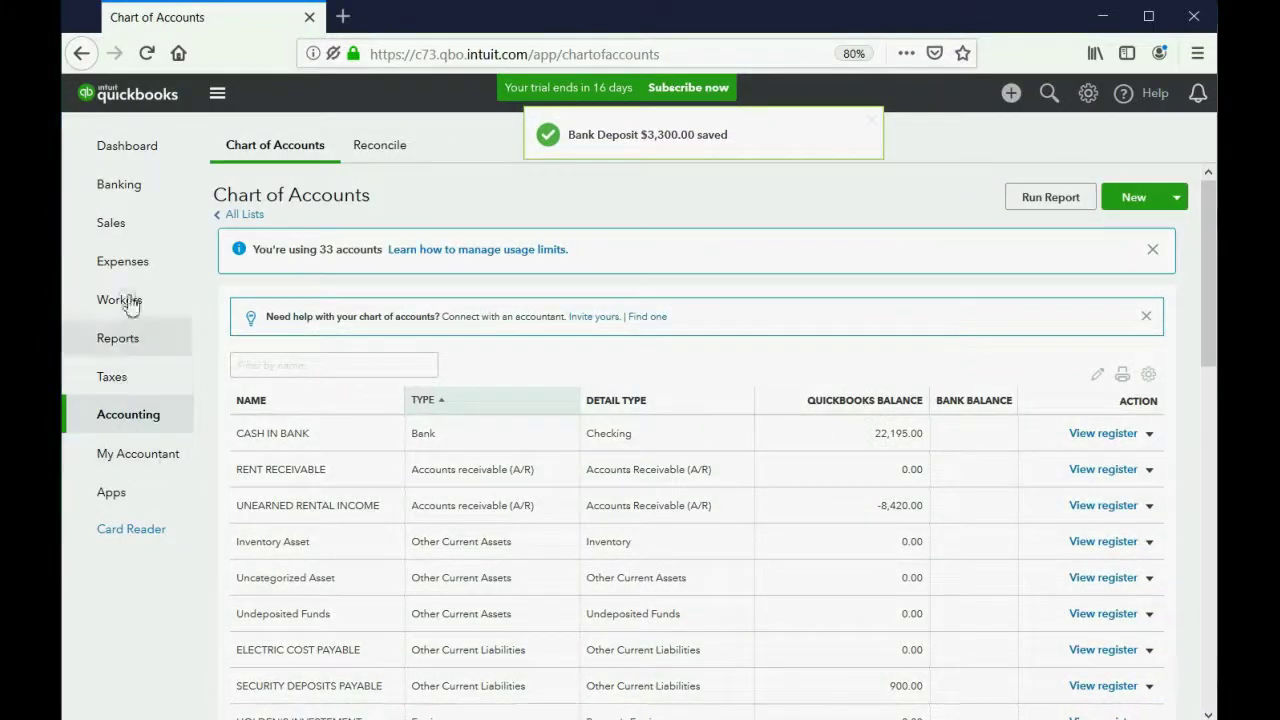
- Open the Trial Balance-All report showing Cash in Bank at 22,195.00 and $23,470.00 totals
{"action": "left_click", "coordinate": [107, 340]}
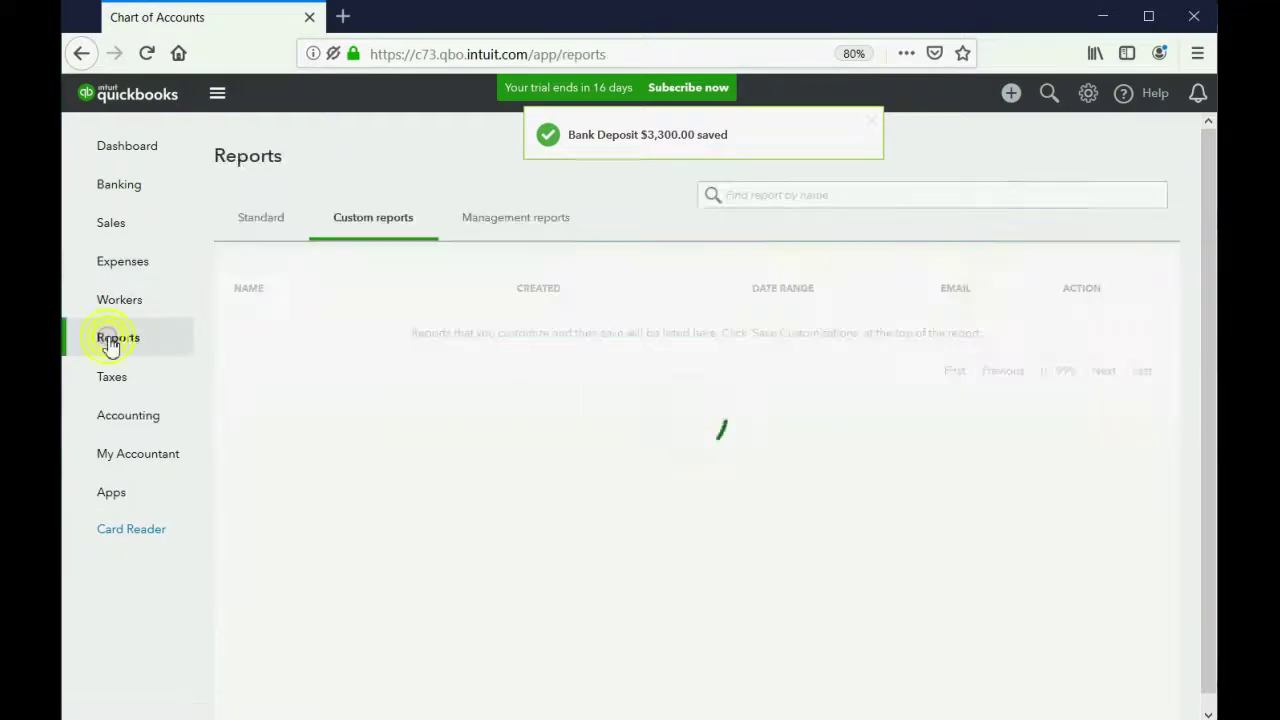
{"action": "left_click", "coordinate": [300, 605]}
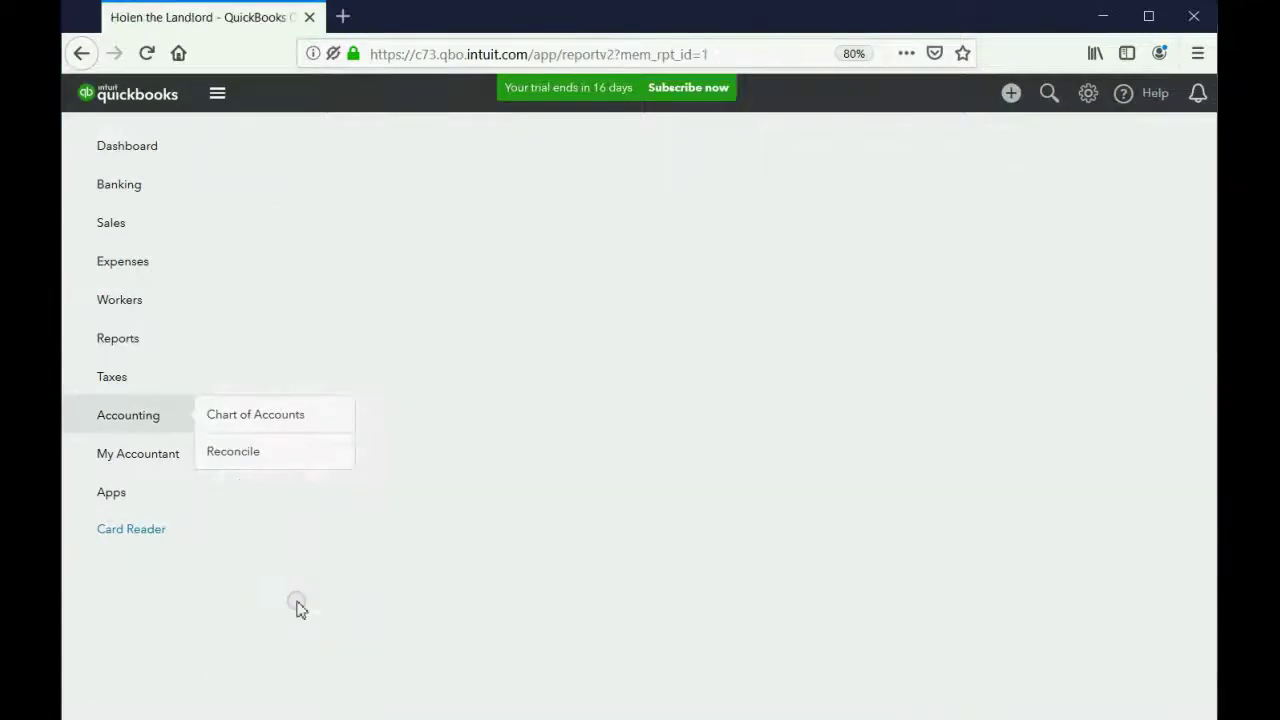
{"action": "scroll", "coordinate": [775, 550], "scroll_direction": "down", "scroll_amount": 2}
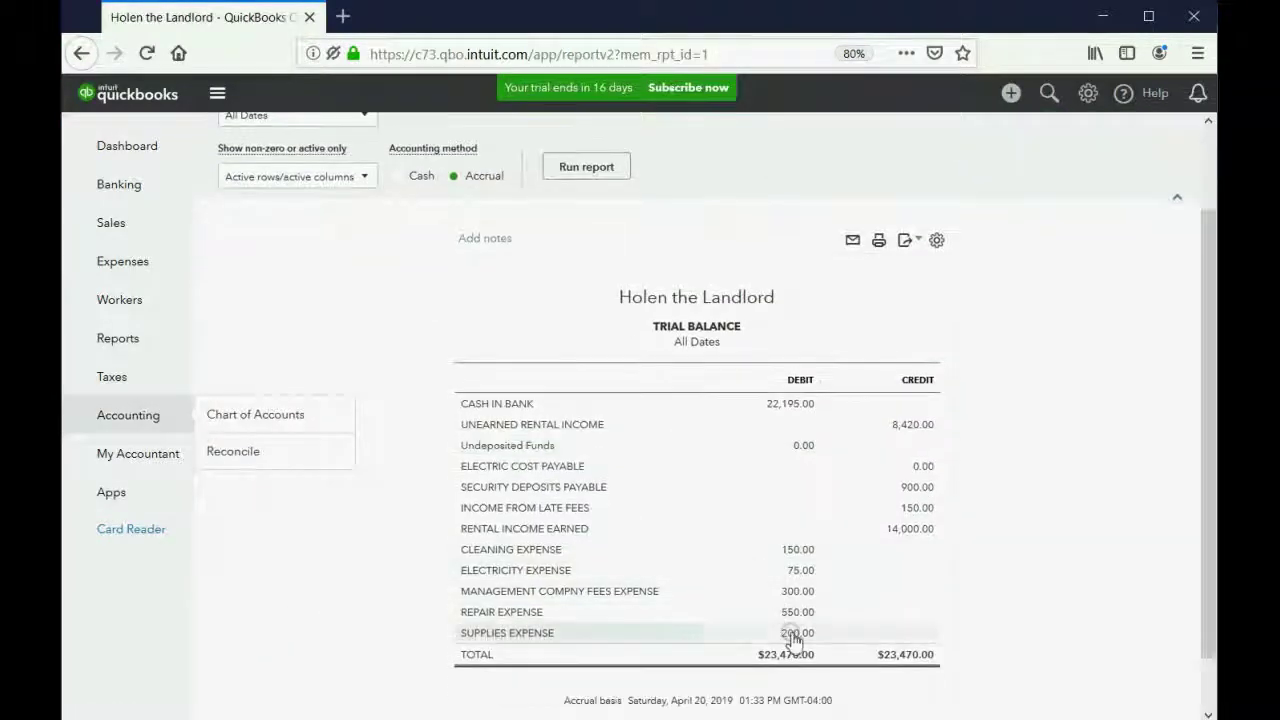